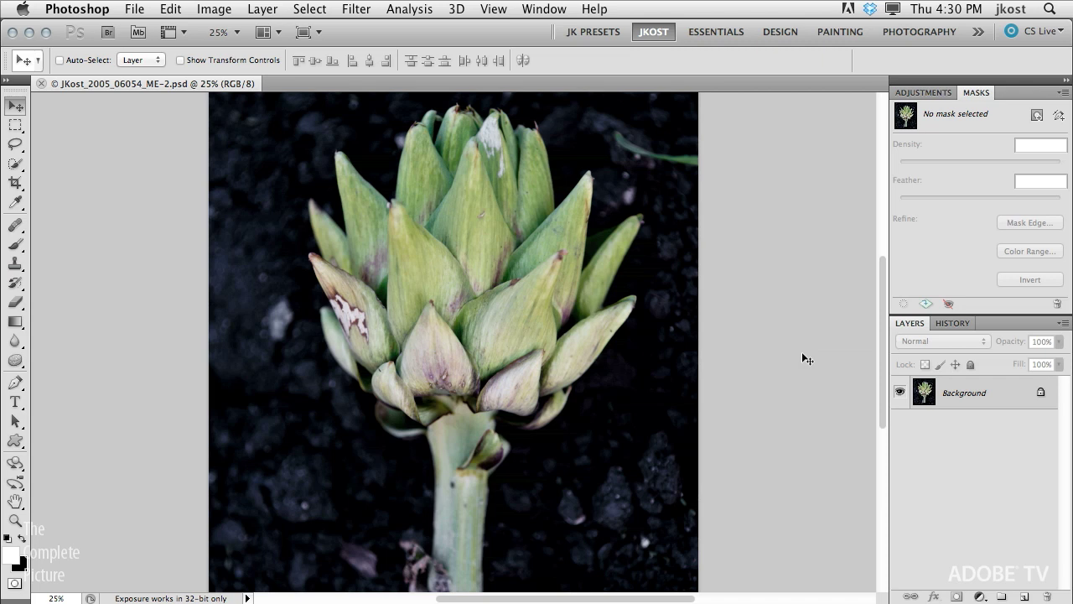
- Heal the pale spot in the dark soil left of the artichoke, using nearby soil as the Healing Brush source
key(j)
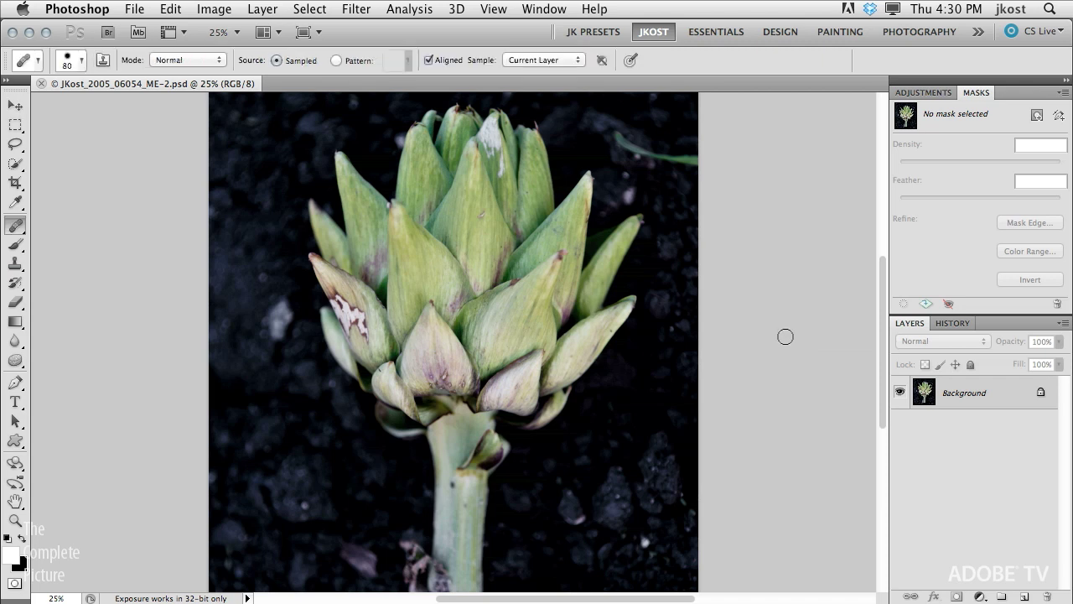
alt+click(272, 390)
mouse_move(278, 347)
mouse_down()
mouse_move(288, 302)
mouse_move(264, 333)
mouse_move(276, 346)
mouse_up()
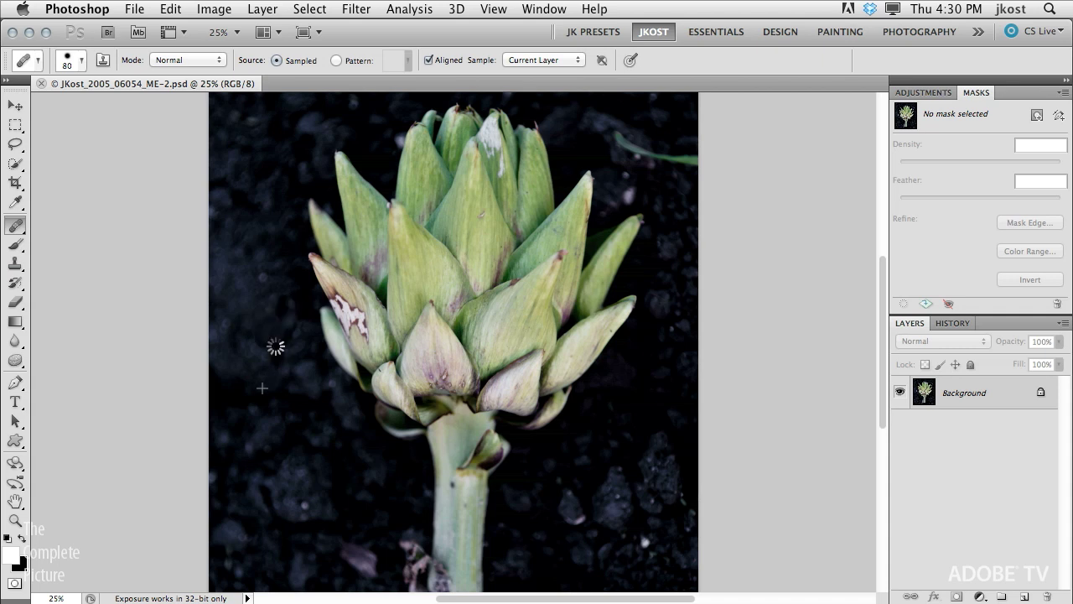
- Undo and redo the healing stroke twice for comparison, and step back one history state
click(174, 10)
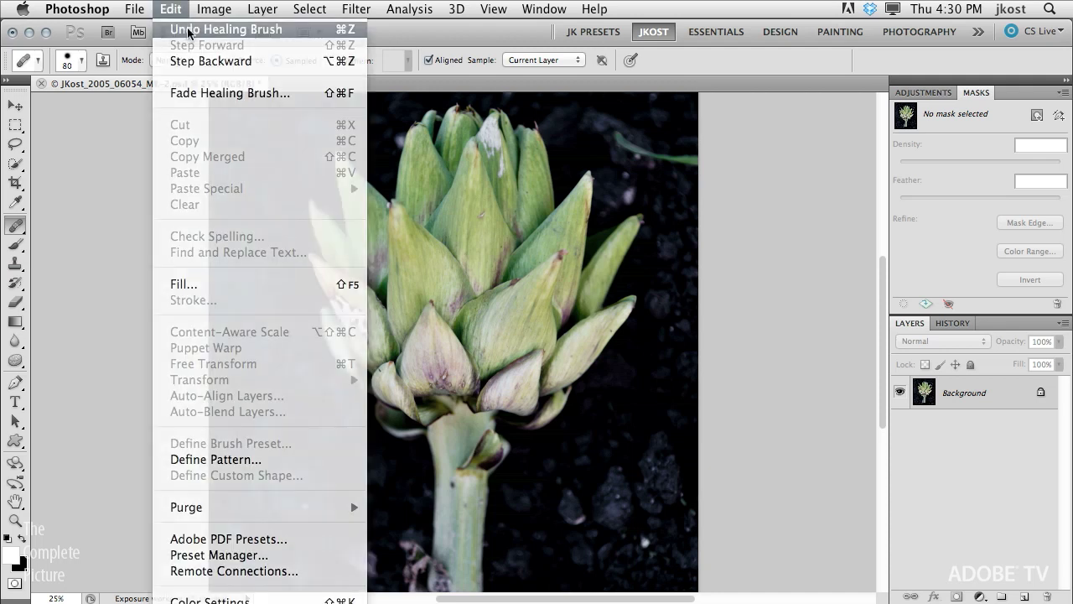
click(177, 28)
click(178, 10)
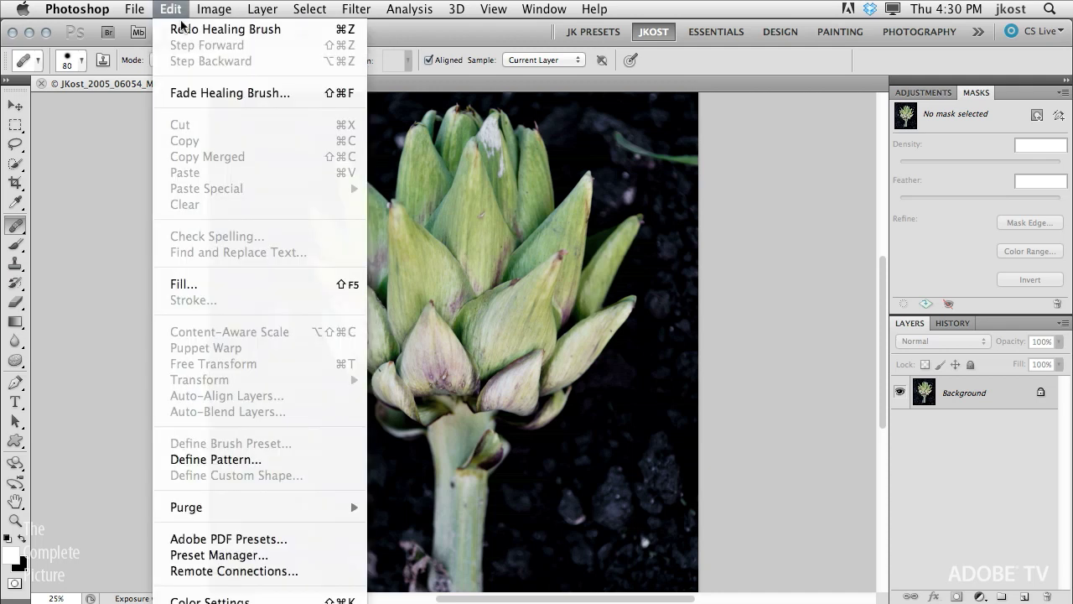
click(182, 30)
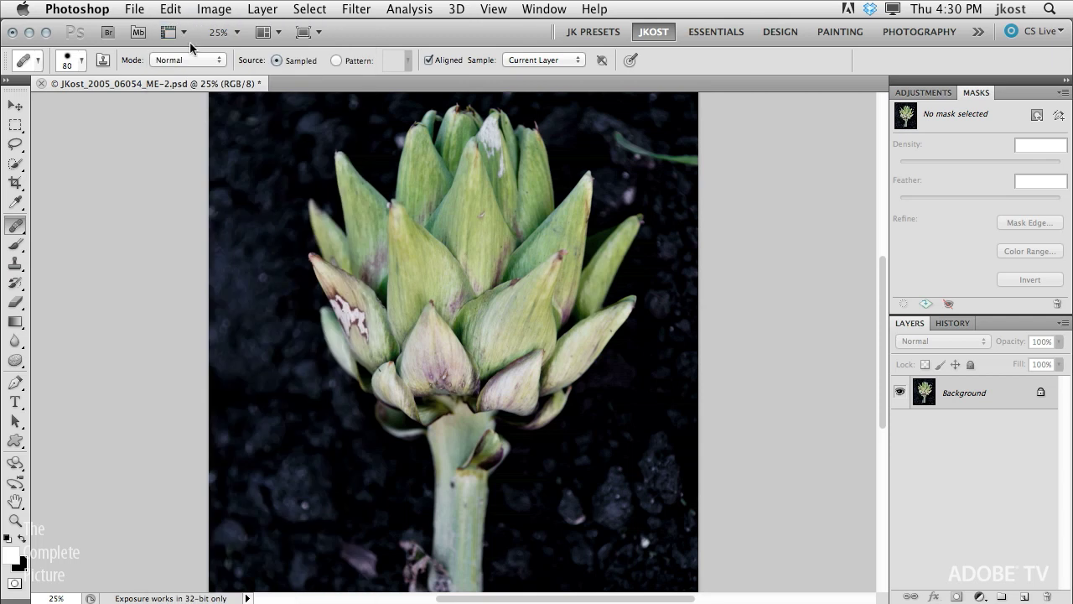
key(super+z)
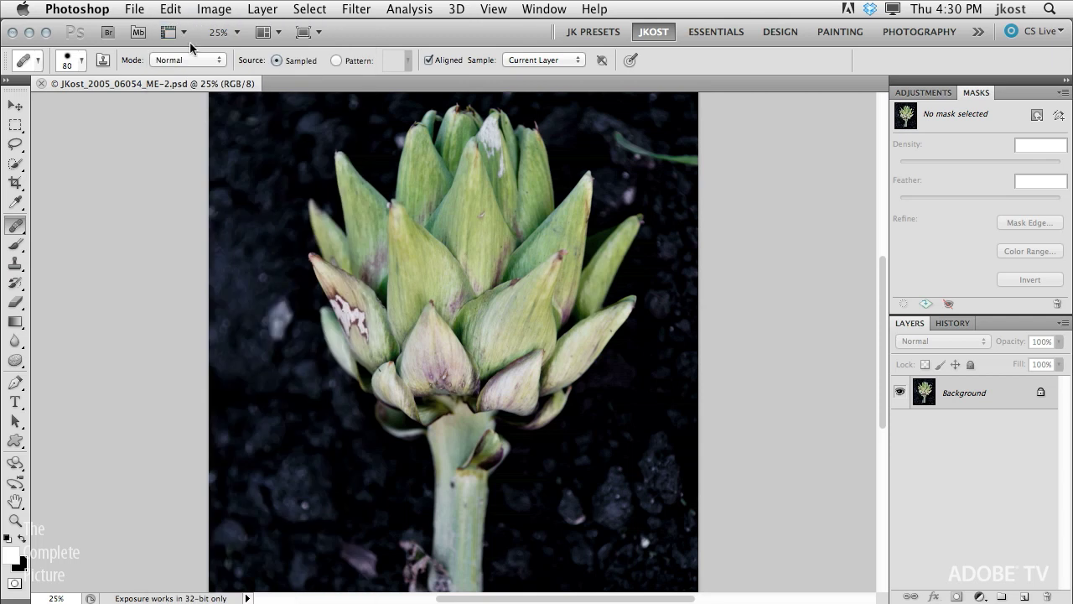
key(super+z)
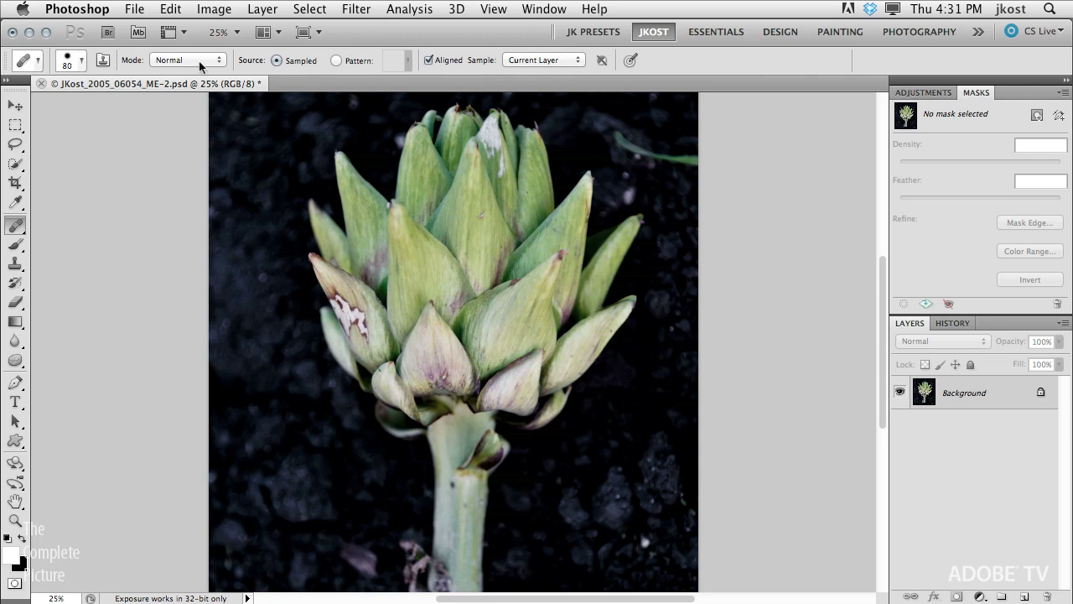
click(171, 9)
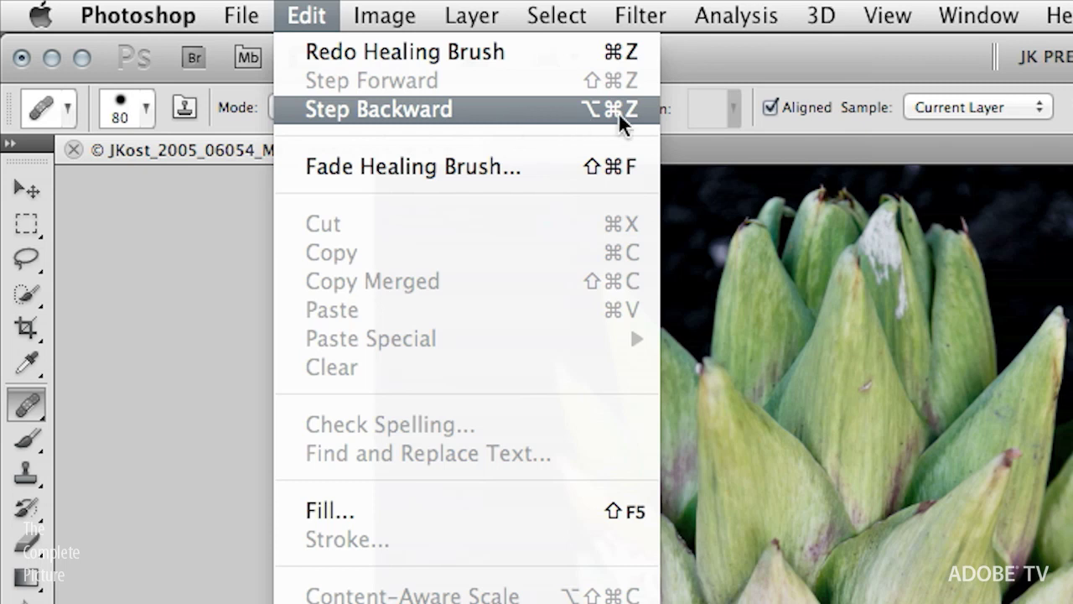
click(561, 112)
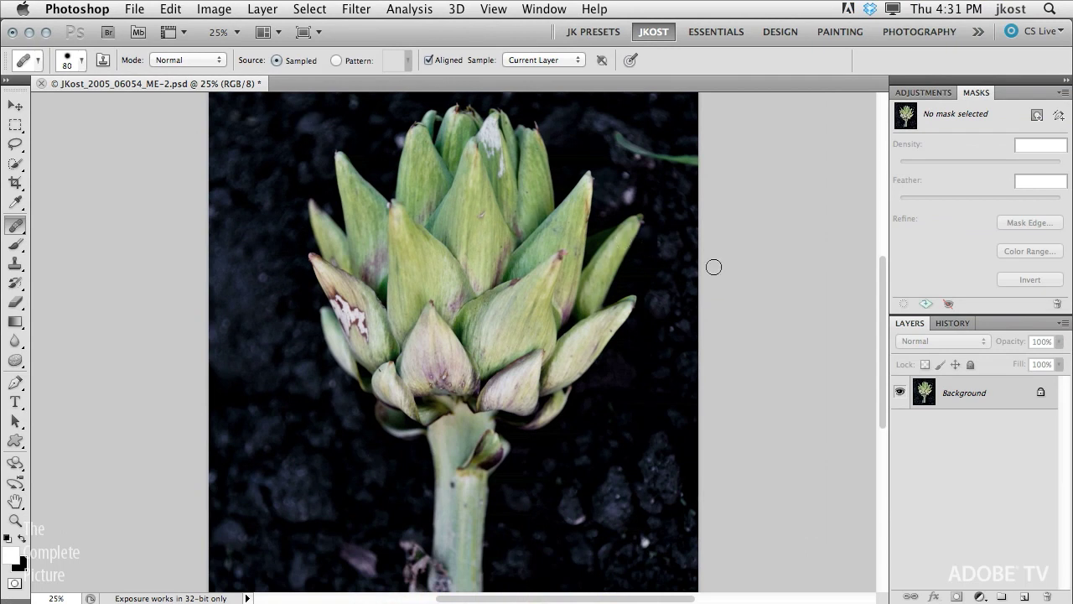
- Show the History panel as its own group above Layers, and collapse the Masks panel group
click(544, 10)
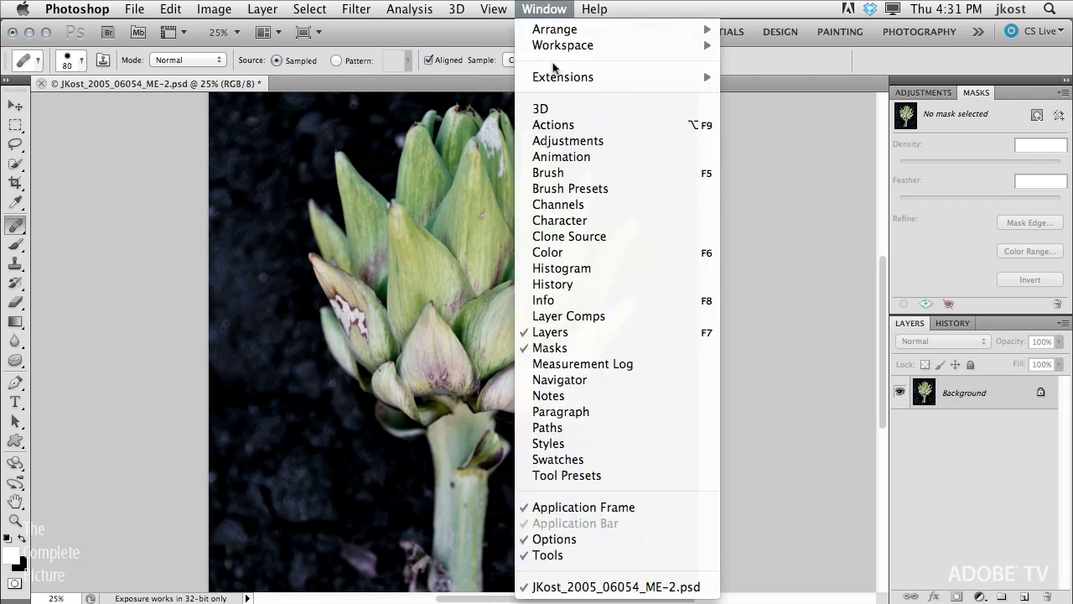
click(618, 288)
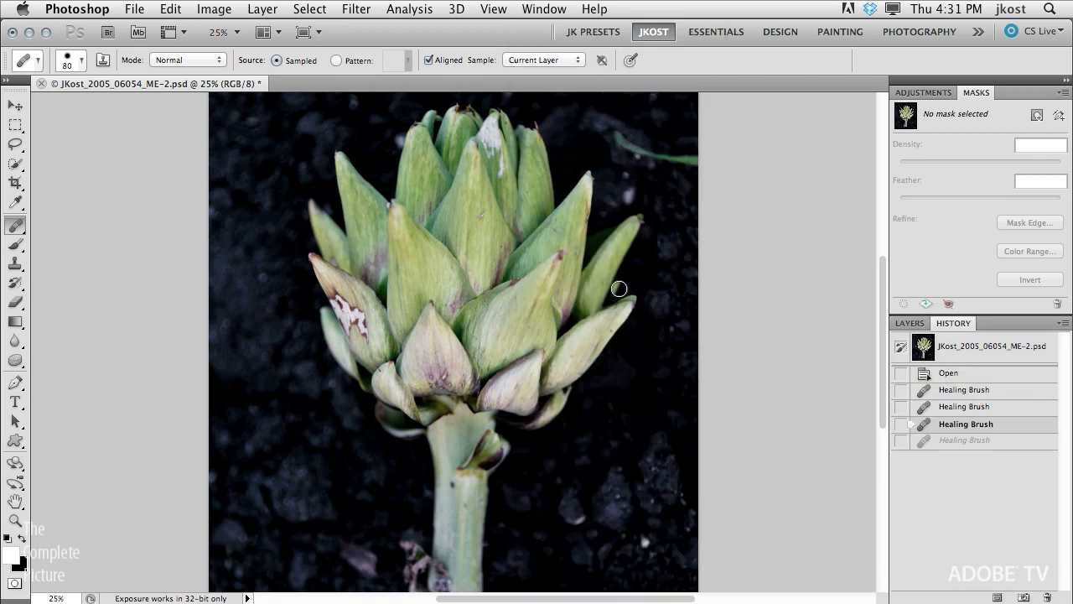
drag(951, 328, 949, 317)
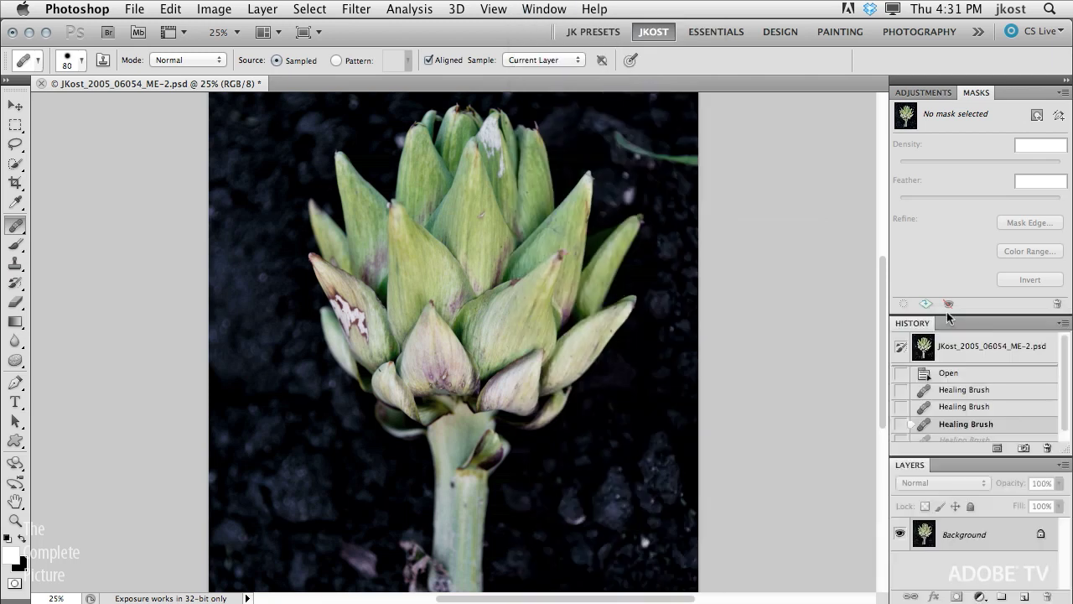
double_click(969, 94)
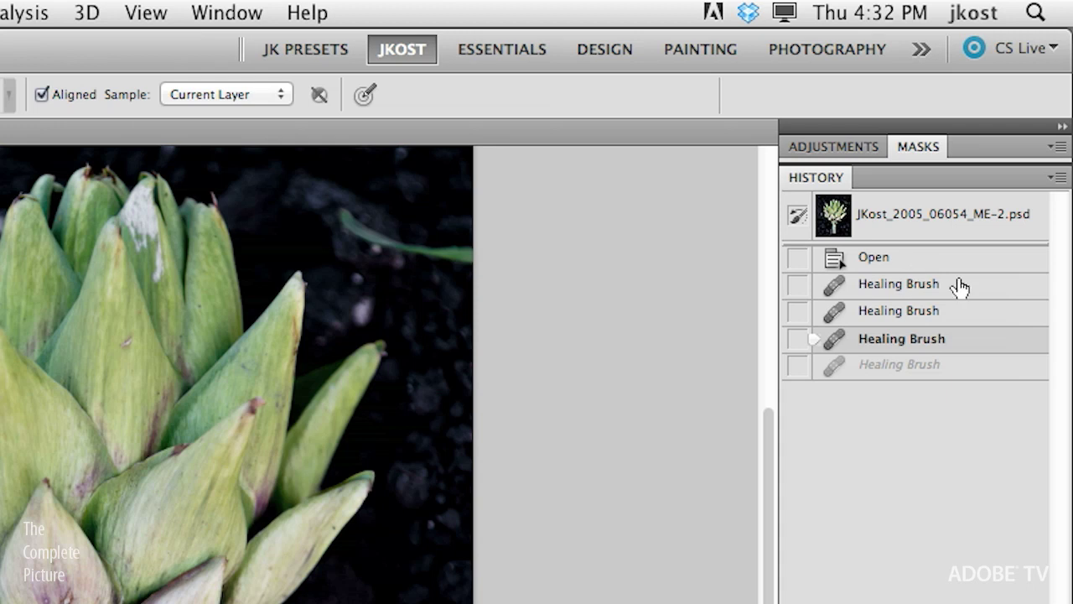
- Step backward and forward through the history states, ending at the latest Healing Brush state
key(super+shift+z)
click(960, 331)
key(super+alt+z)
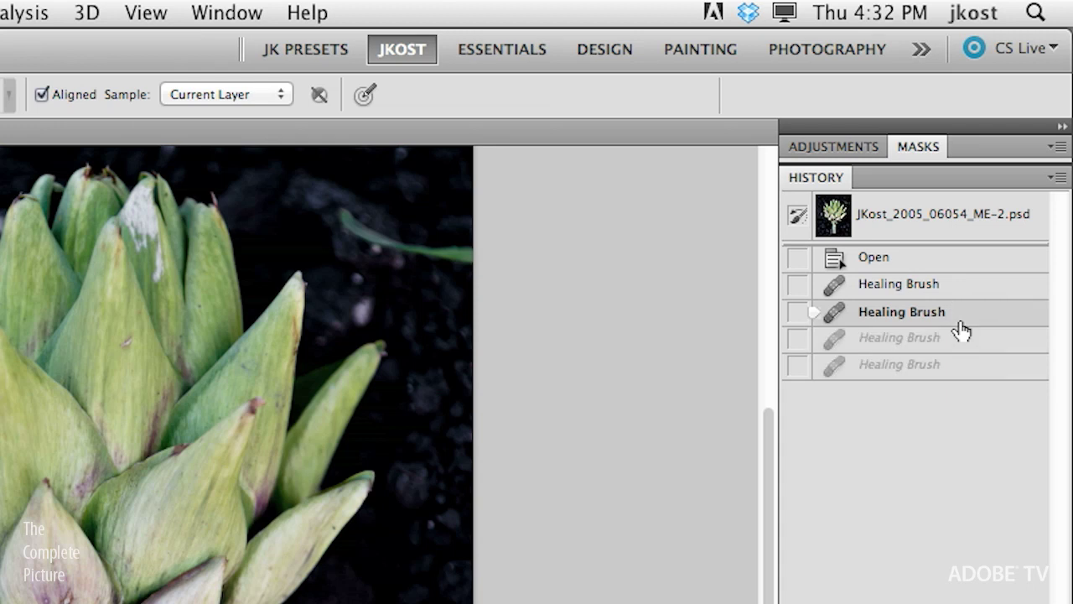
key(super+alt+z)
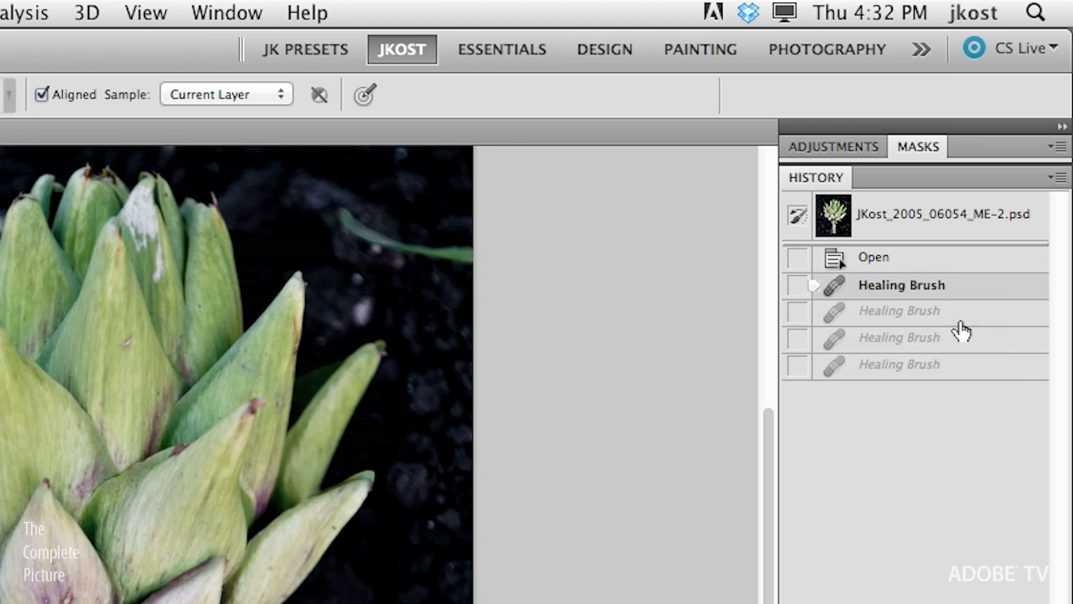
key(super+shift+z)
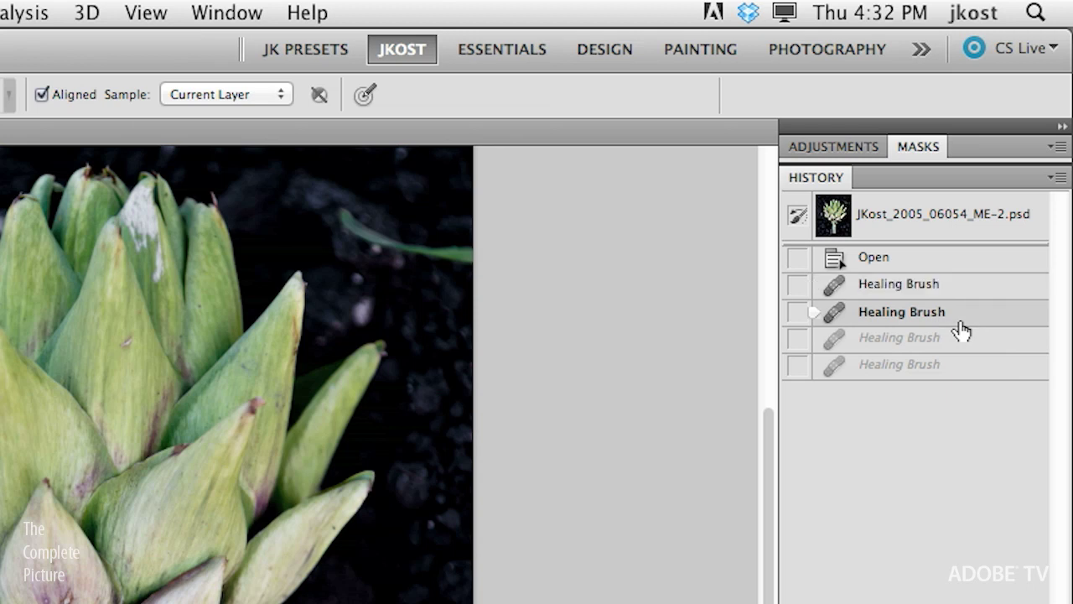
key(super+shift+z)
key(super+shift+z)
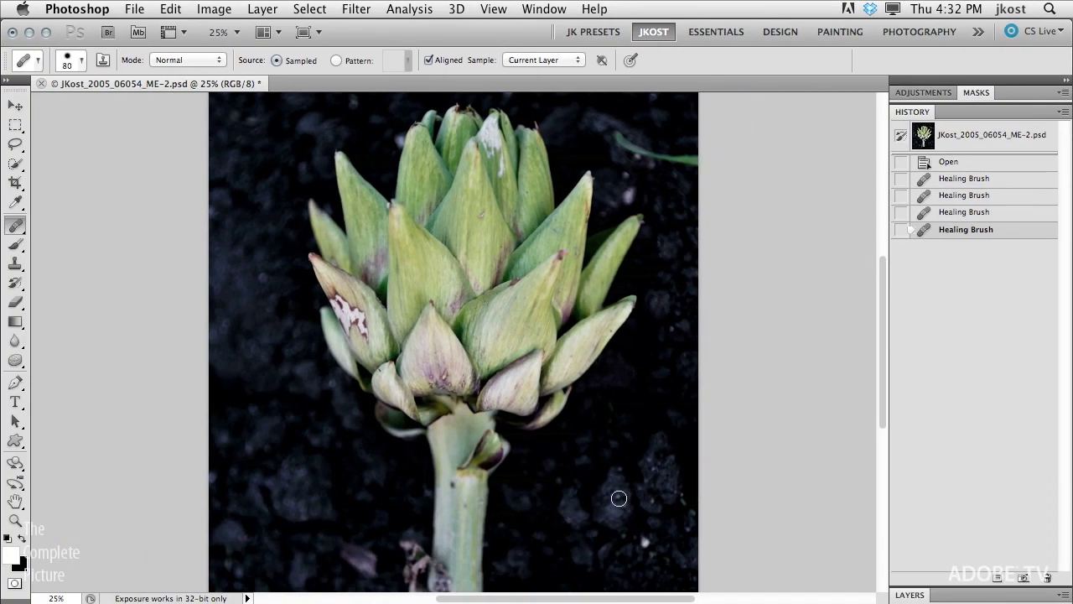
- Heal the light spots in the soil at the image's lower right with the Healing Brush
click(617, 496)
click(621, 472)
click(646, 542)
click(625, 542)
click(636, 548)
click(650, 553)
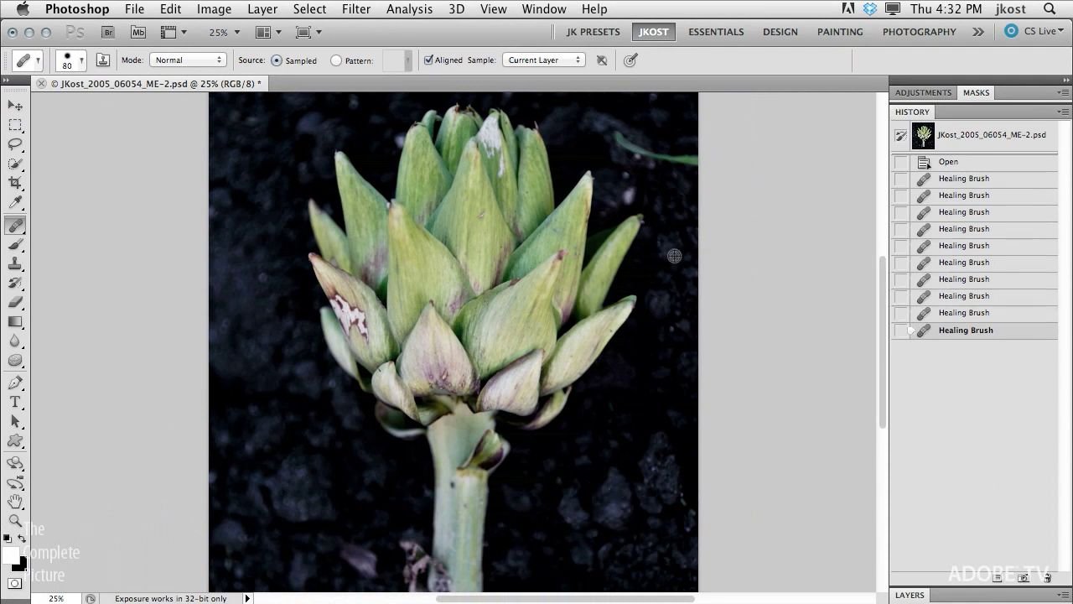
- Remove the green blade and pale spot in the image's upper right with the Healing Brush and Clone Stamp
click(666, 186)
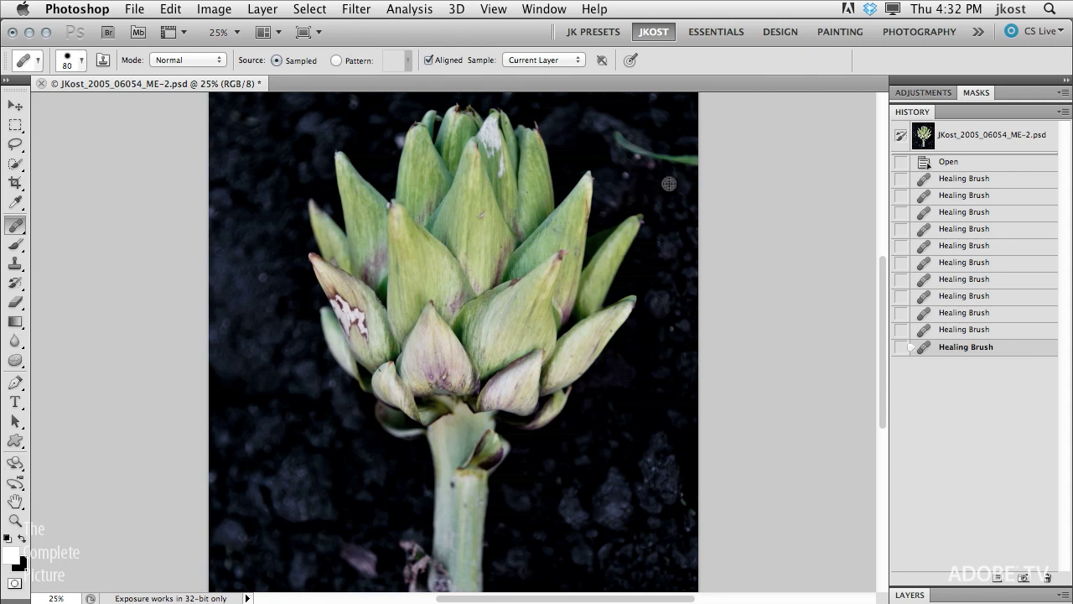
mouse_move(687, 162)
mouse_down()
mouse_move(695, 158)
mouse_move(650, 155)
mouse_up()
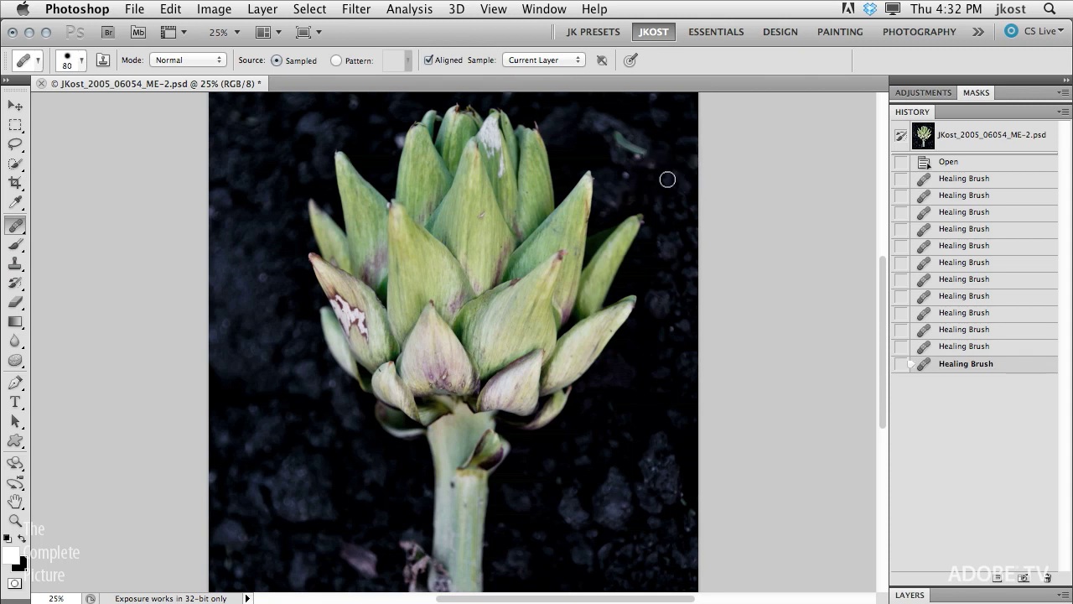
key(s)
mouse_move(656, 167)
mouse_down()
mouse_move(617, 130)
mouse_move(628, 180)
mouse_up()
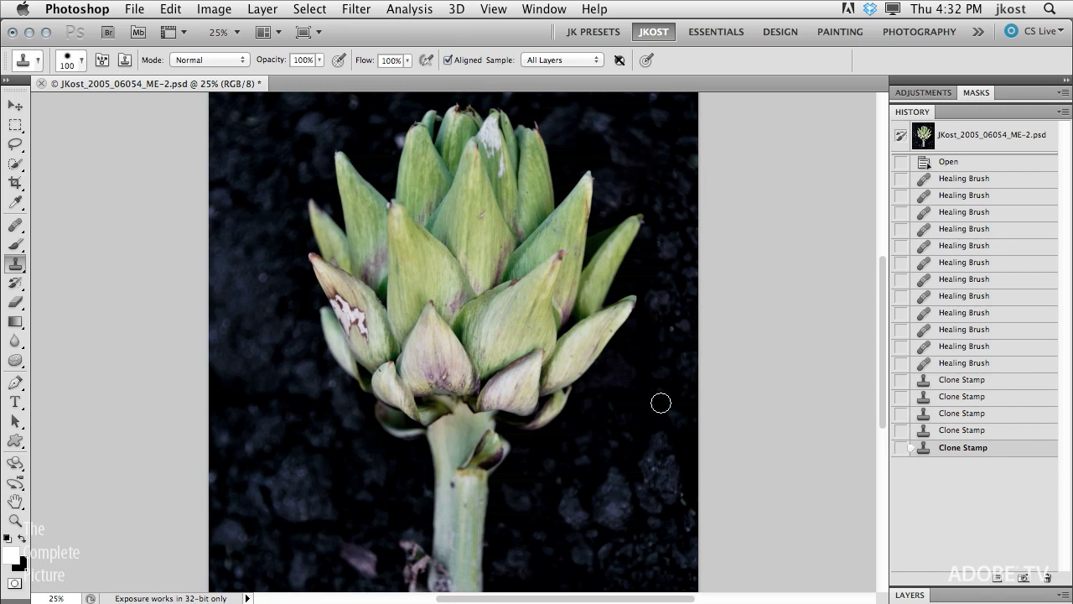
- Clone out the purple debris in the soil left of the stem and the withered bits beside its base
mouse_move(374, 552)
mouse_down()
mouse_move(369, 565)
mouse_move(344, 555)
mouse_move(361, 556)
mouse_move(344, 542)
mouse_up()
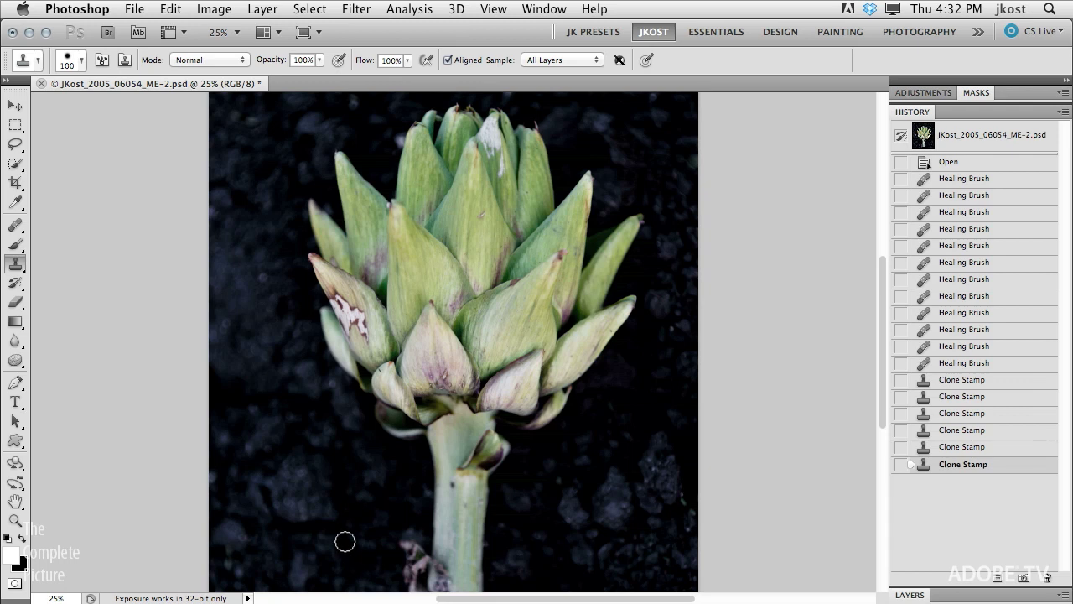
mouse_move(344, 541)
mouse_down()
mouse_move(403, 541)
mouse_move(386, 528)
mouse_move(402, 541)
mouse_move(407, 578)
mouse_move(409, 566)
mouse_up()
scroll(400, 496, down, 3)
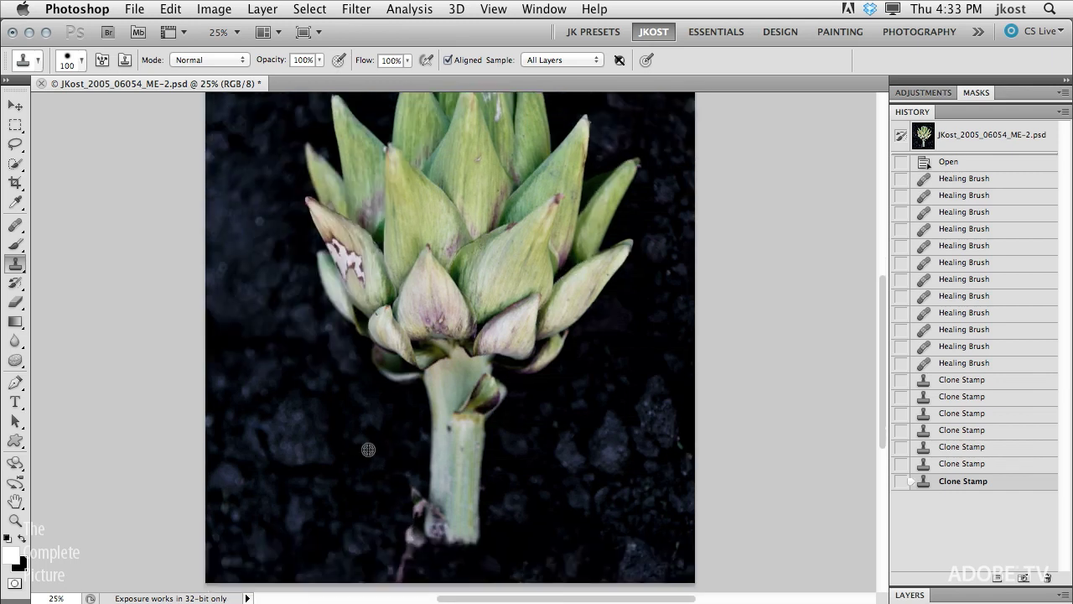
drag(395, 536, 400, 572)
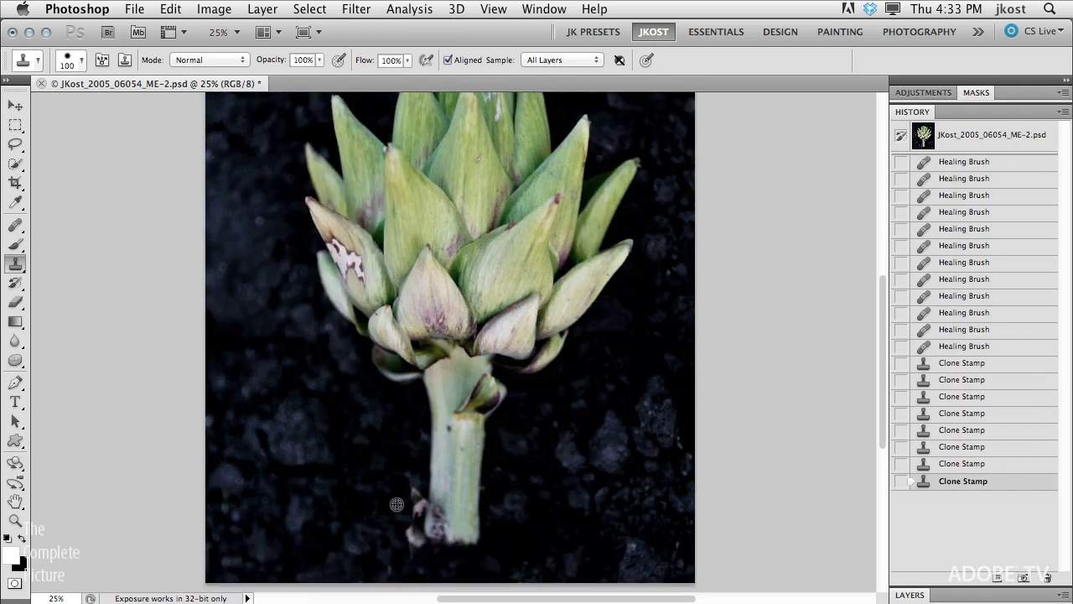
click(406, 476)
click(407, 499)
alt+click(394, 471)
mouse_move(417, 492)
mouse_down()
mouse_move(414, 546)
mouse_move(385, 532)
mouse_move(400, 537)
mouse_up()
click(417, 433)
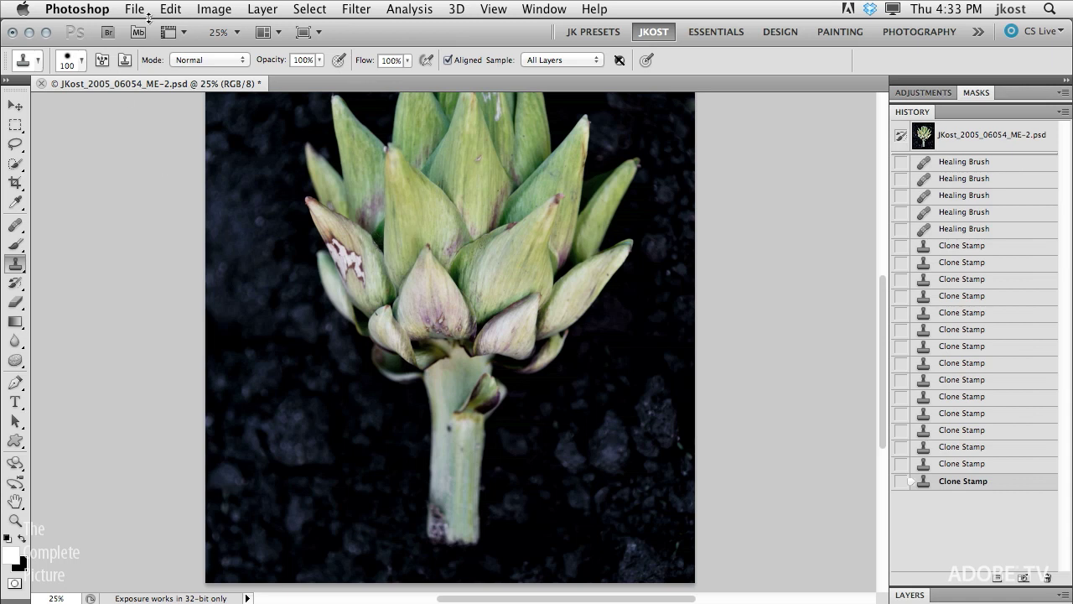
- Open the Performance preferences and set History States to 100
click(102, 10)
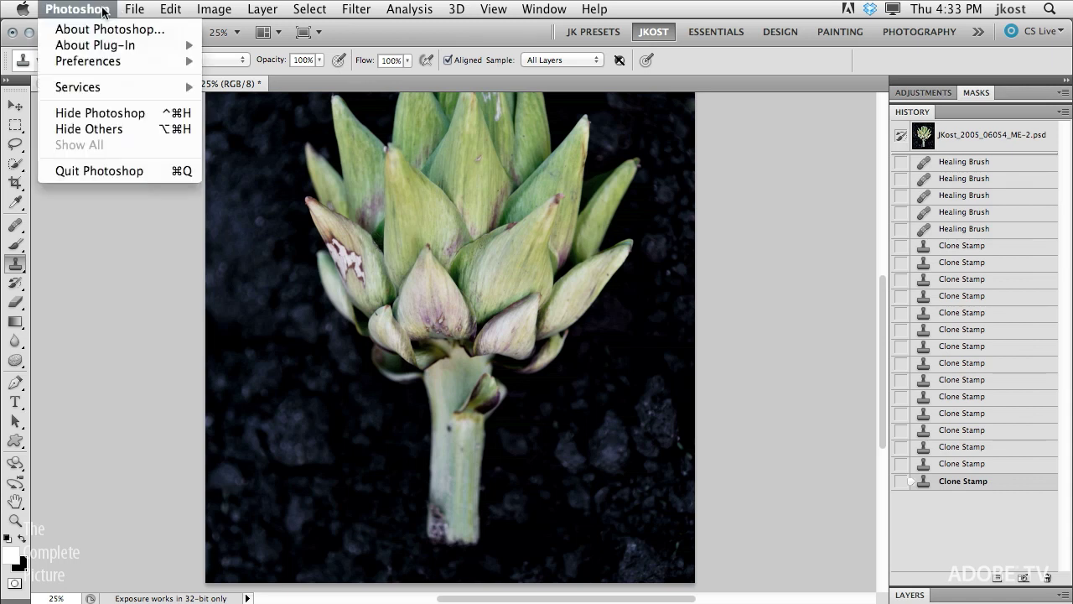
mouse_move(112, 61)
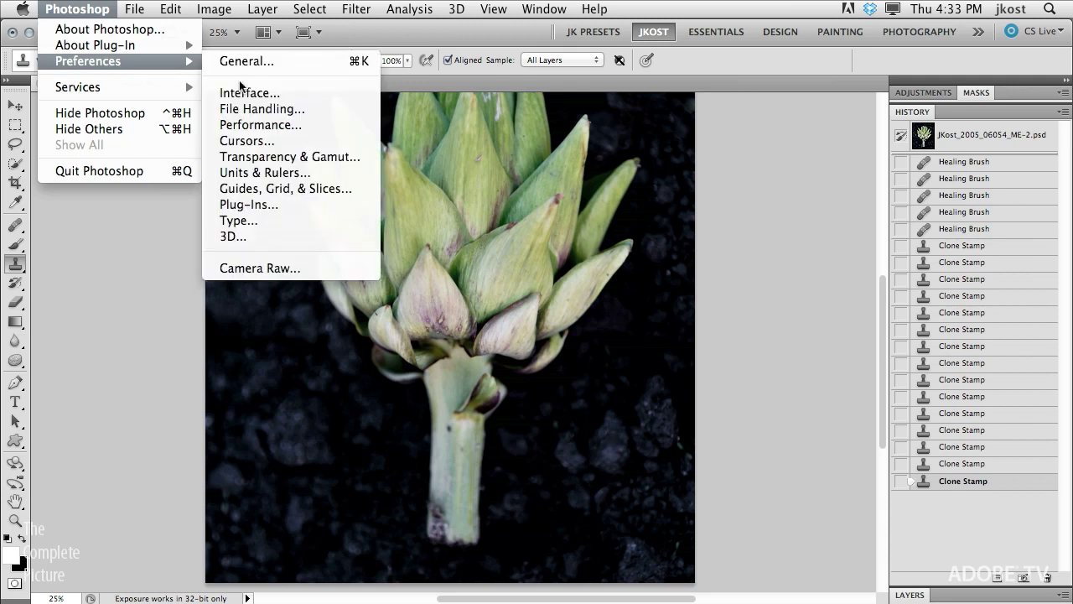
click(326, 129)
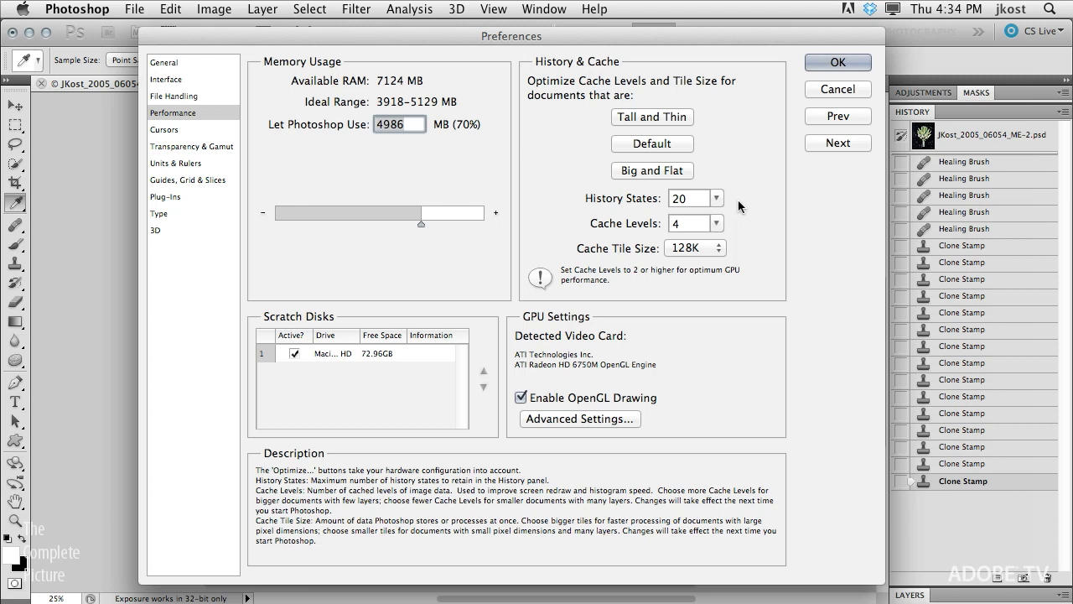
click(679, 198)
double_click(679, 199)
text(100)
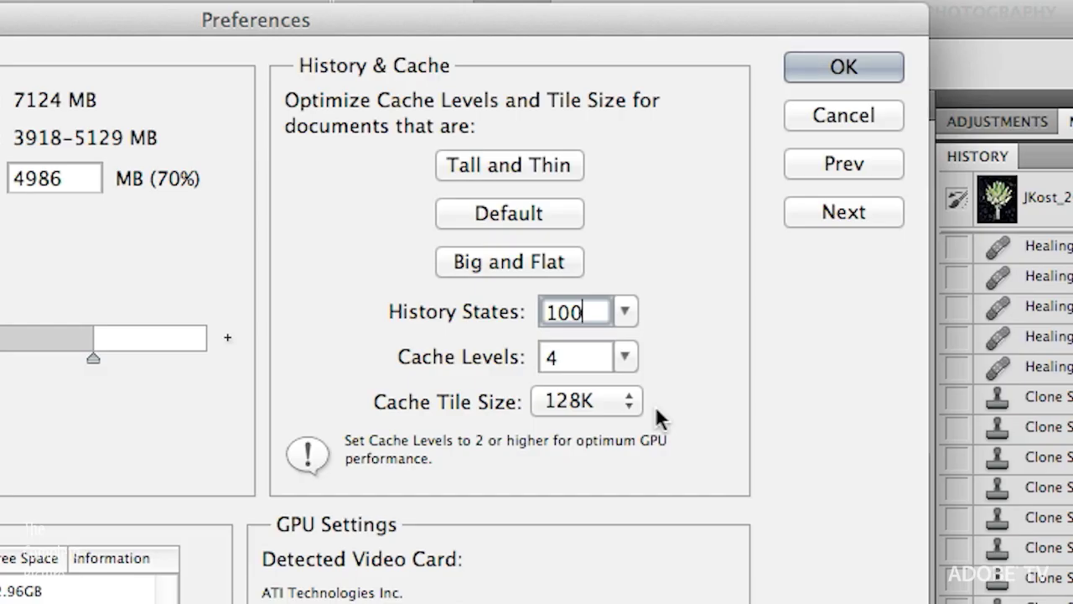
- Set History States to 20 and apply the preferences
key(BackSpace)
key(BackSpace)
key(BackSpace)
text(20)
click(806, 70)
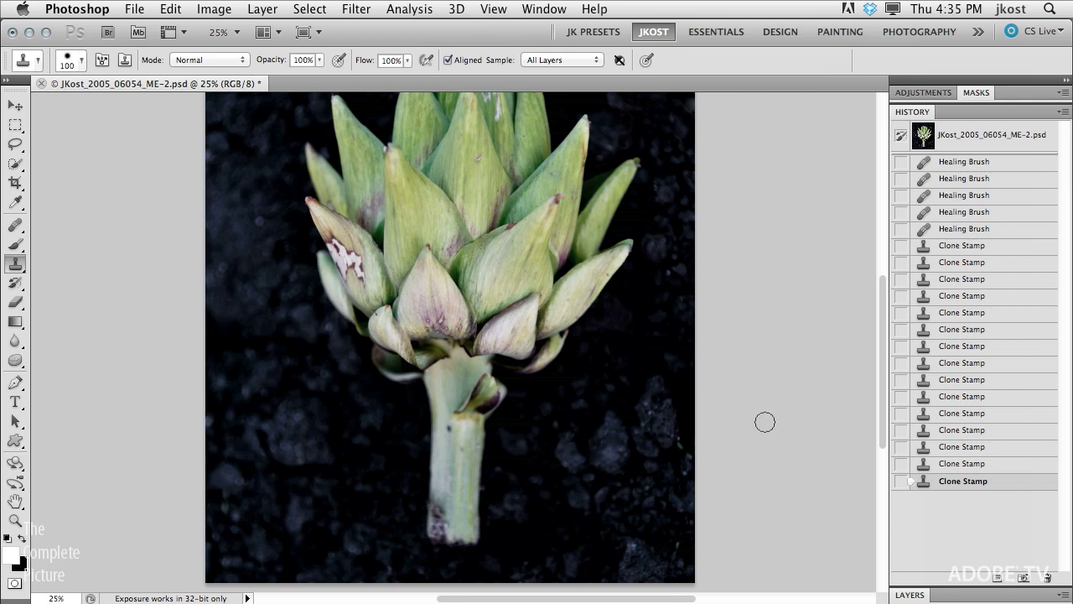
- Paint a Healing Brush stroke over the soil right of the stem, and delete its state from the history
key(j)
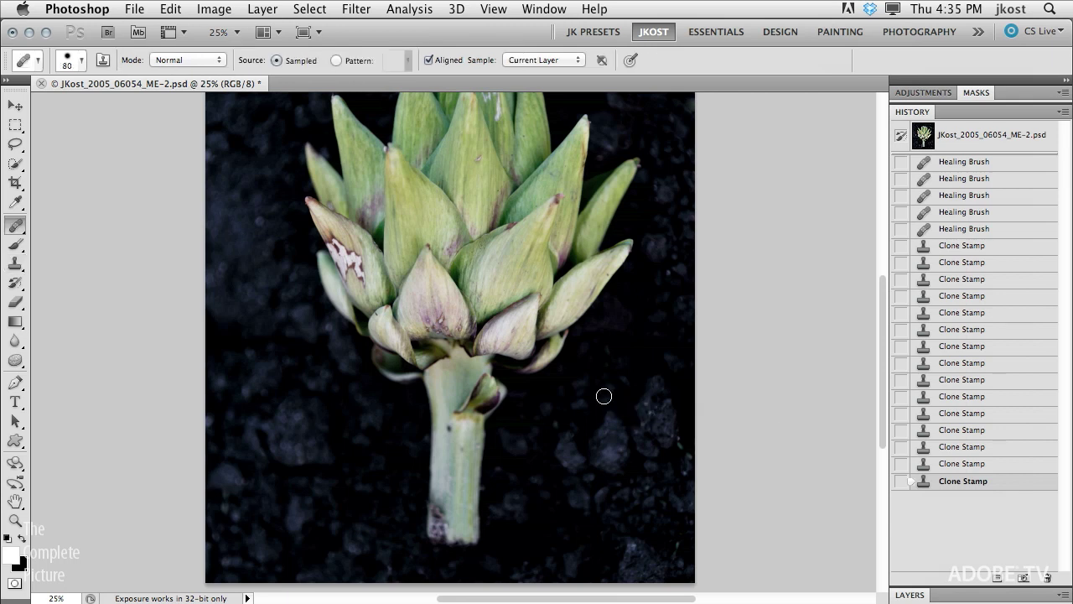
mouse_move(615, 407)
mouse_down()
mouse_move(606, 412)
mouse_move(619, 428)
mouse_up()
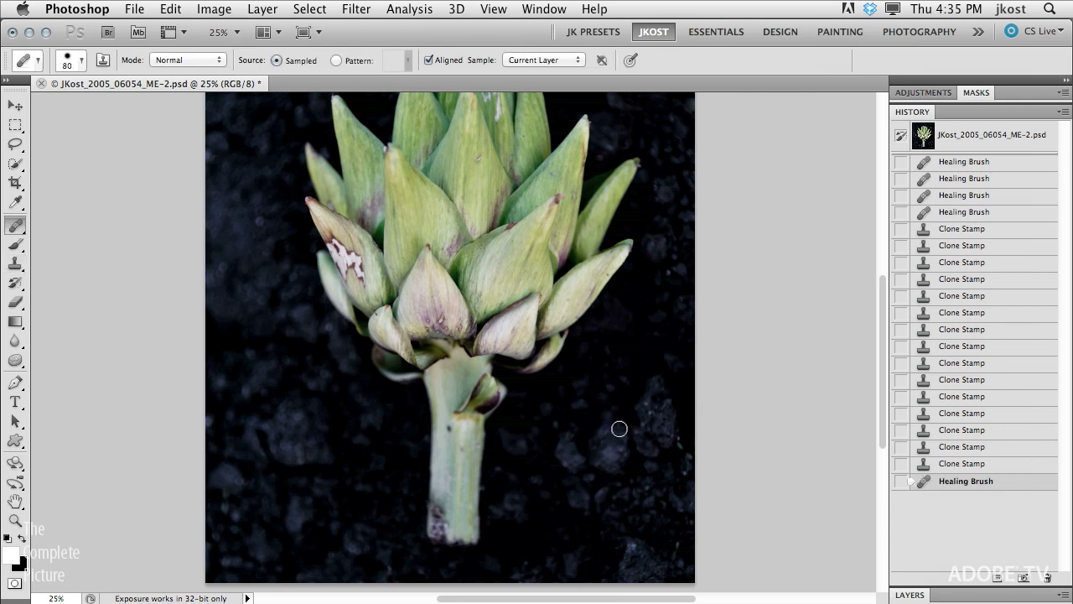
mouse_move(1000, 492)
mouse_down()
mouse_move(1025, 517)
mouse_move(1050, 578)
mouse_up()
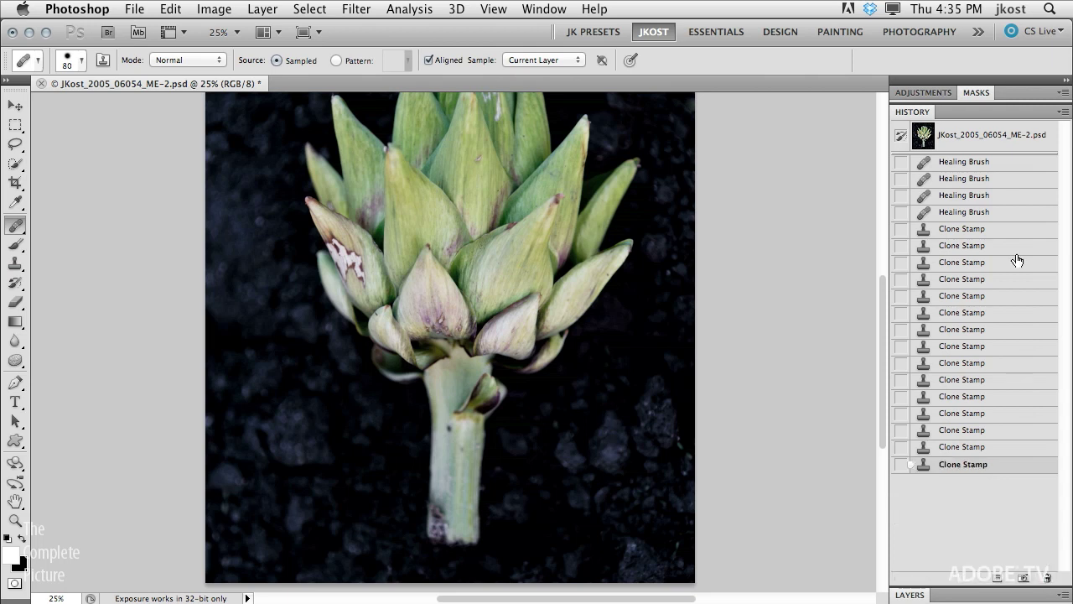
- Delete an earlier Clone Stamp state from the history, and undo the deletion
mouse_move(1013, 235)
mouse_down()
mouse_move(1030, 540)
mouse_move(1050, 578)
mouse_up()
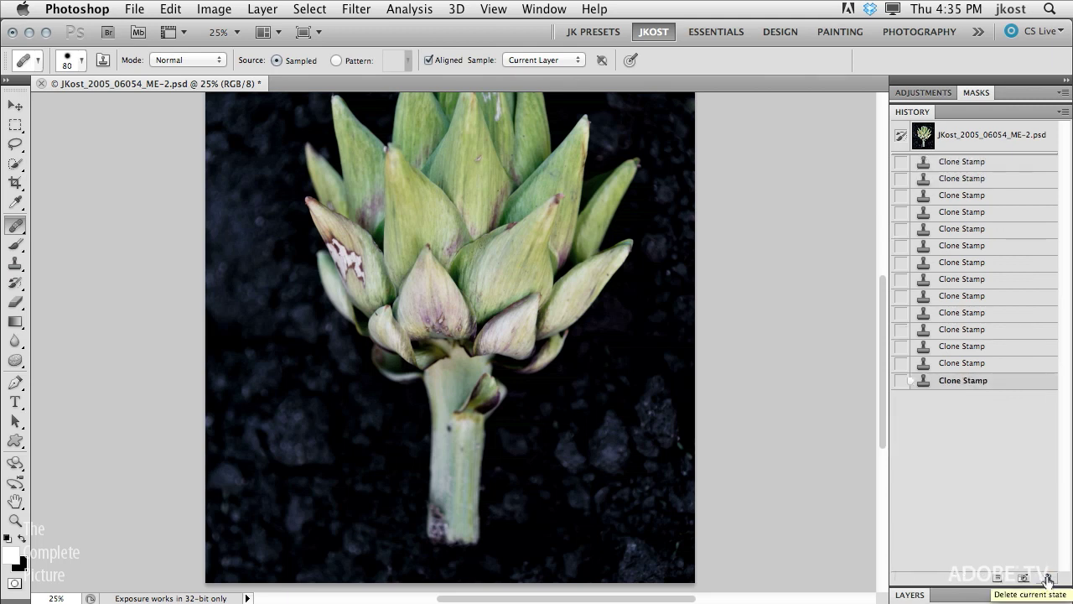
key(ctrl+z)
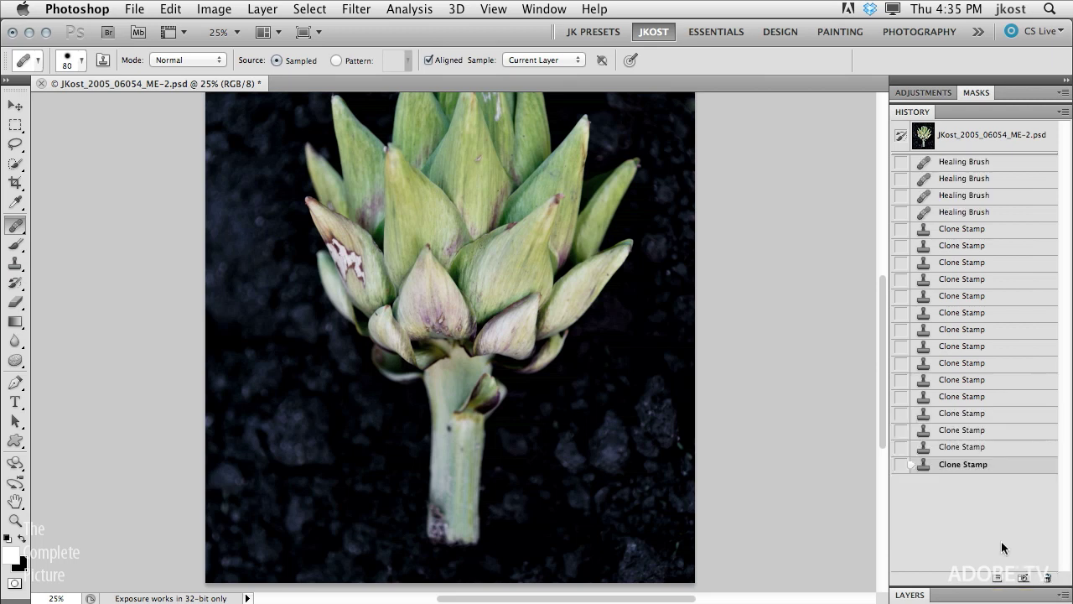
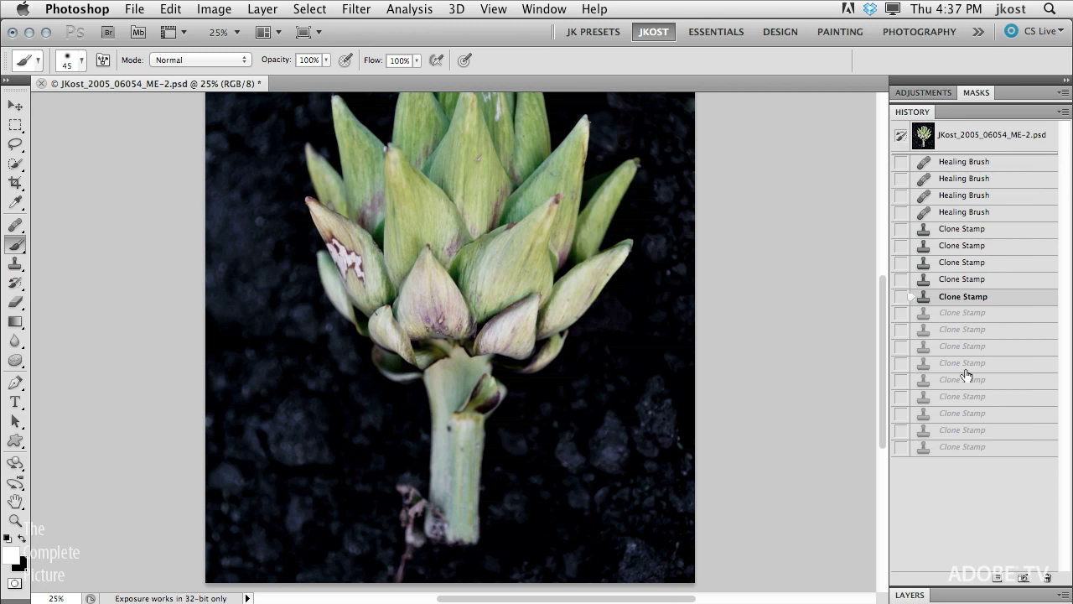
- Enable non-linear history in the History Options and apply the change
click(1063, 113)
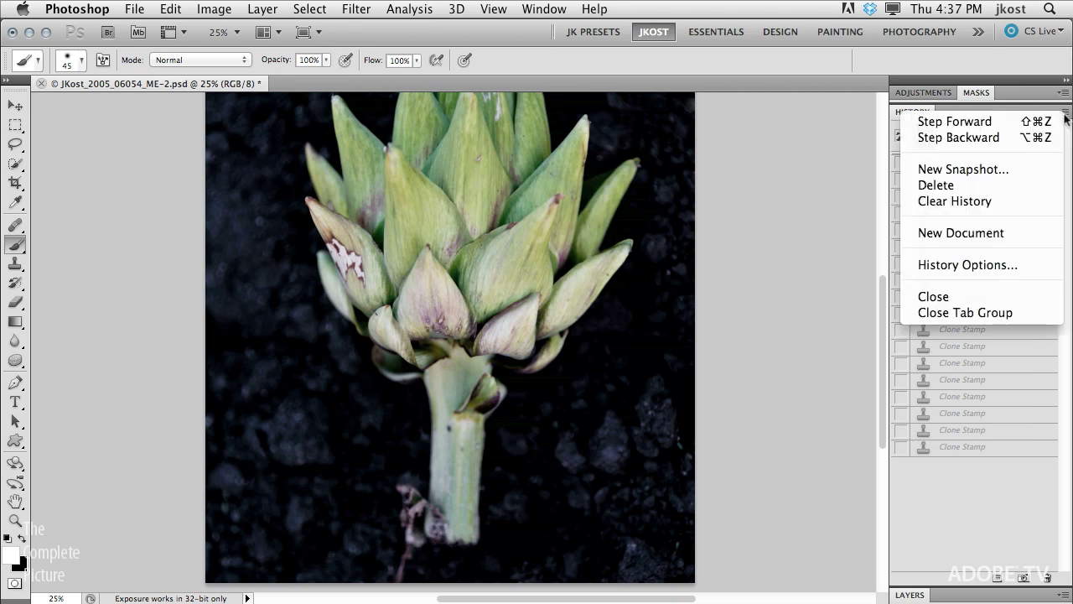
click(998, 265)
click(631, 215)
click(805, 178)
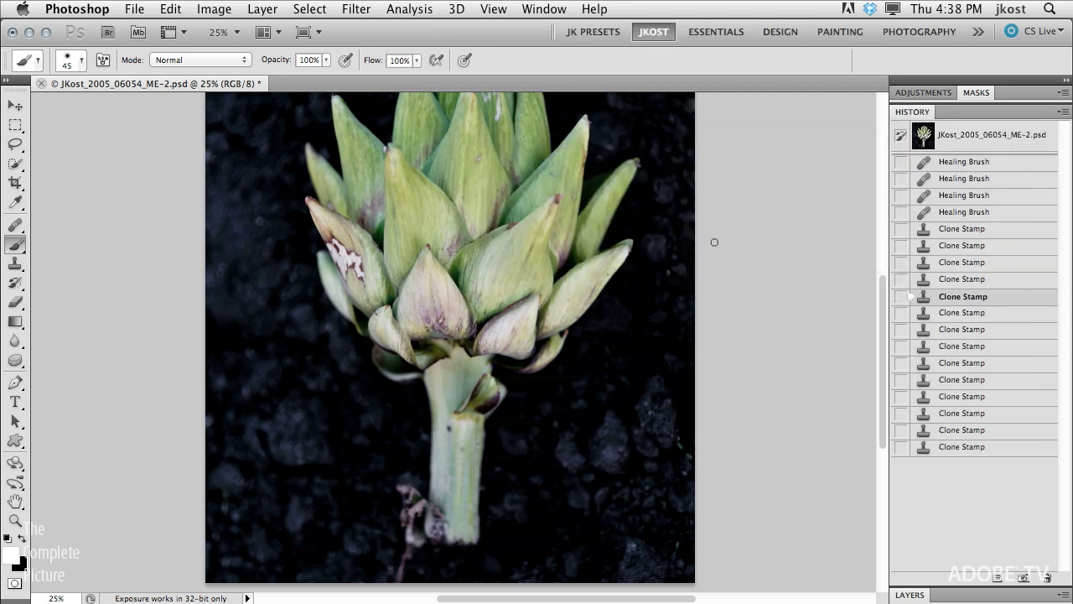
- Try a winding white brush stroke across the artichoke's lower leaves and stem, and undo it
mouse_move(503, 271)
mouse_down()
mouse_move(540, 347)
mouse_move(544, 453)
mouse_up()
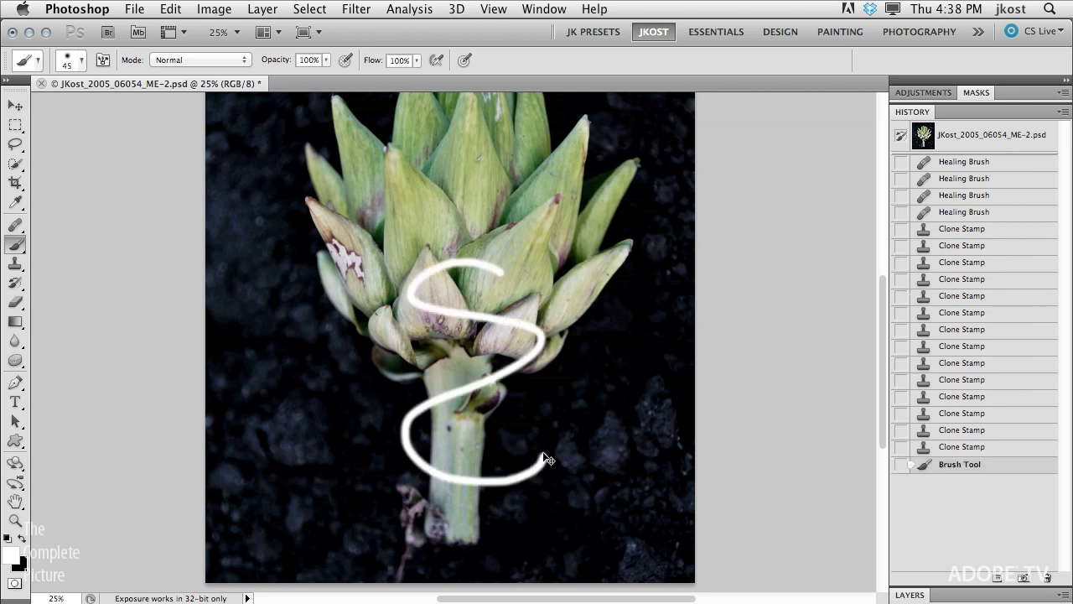
key(ctrl+z)
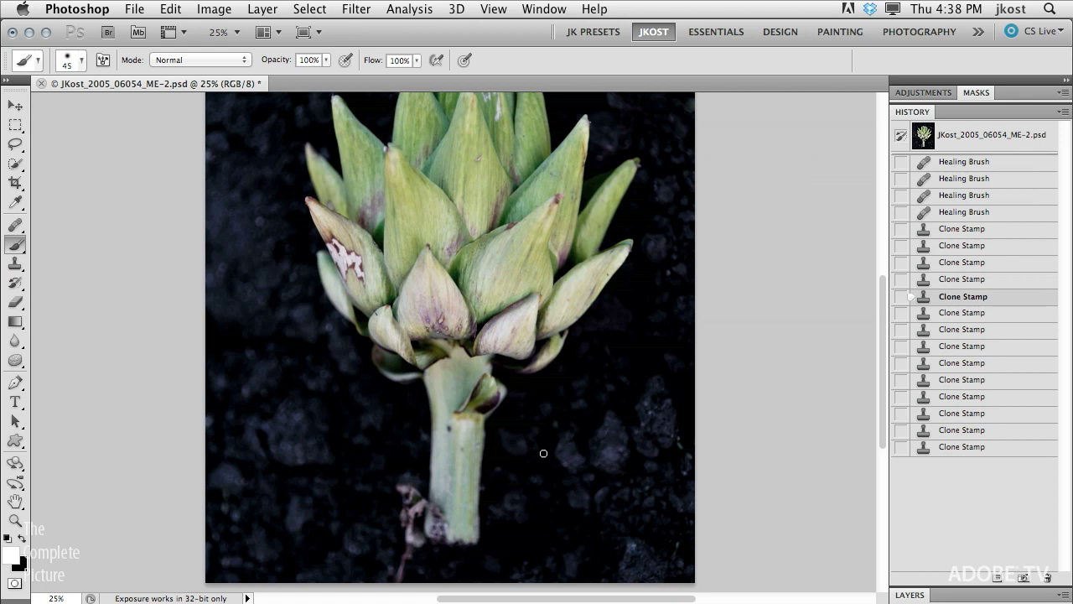
- Compare the last Clone Stamp state with one about midway through the list, and create a new document from the midway state
click(1004, 451)
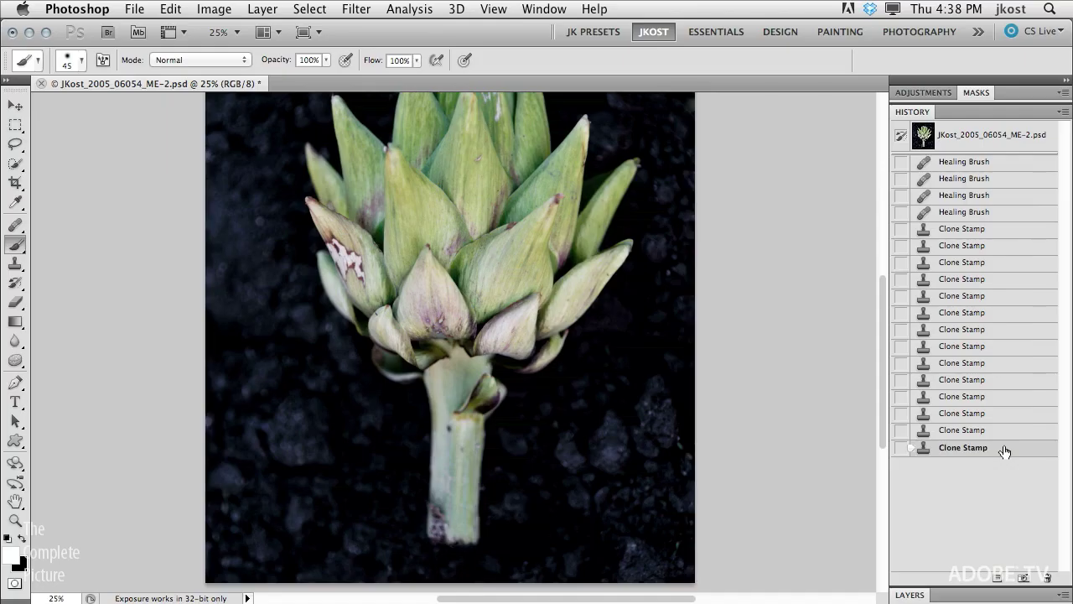
click(983, 314)
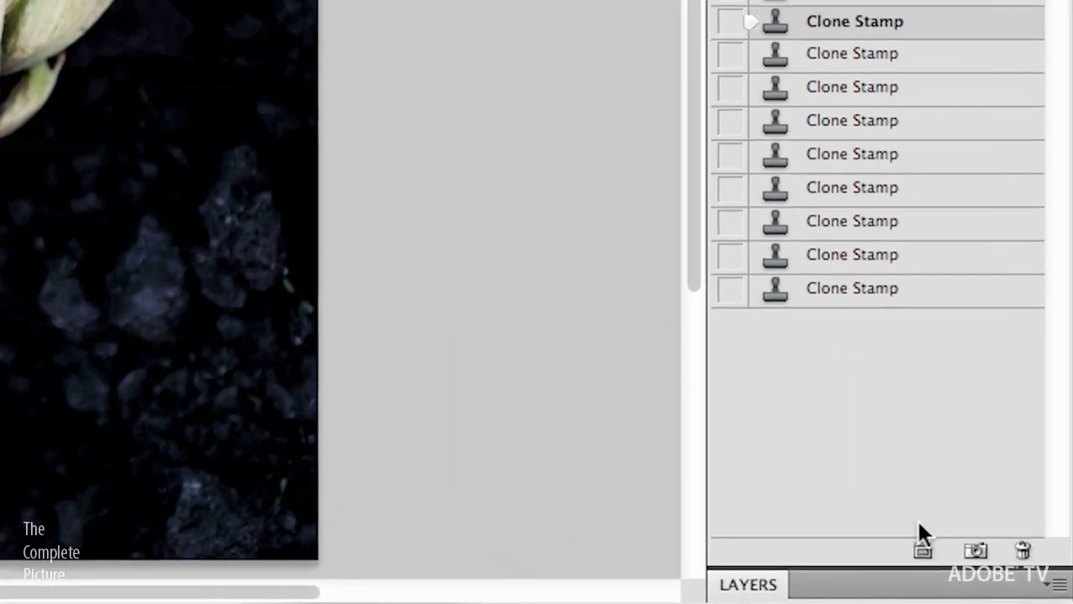
click(935, 555)
click(924, 551)
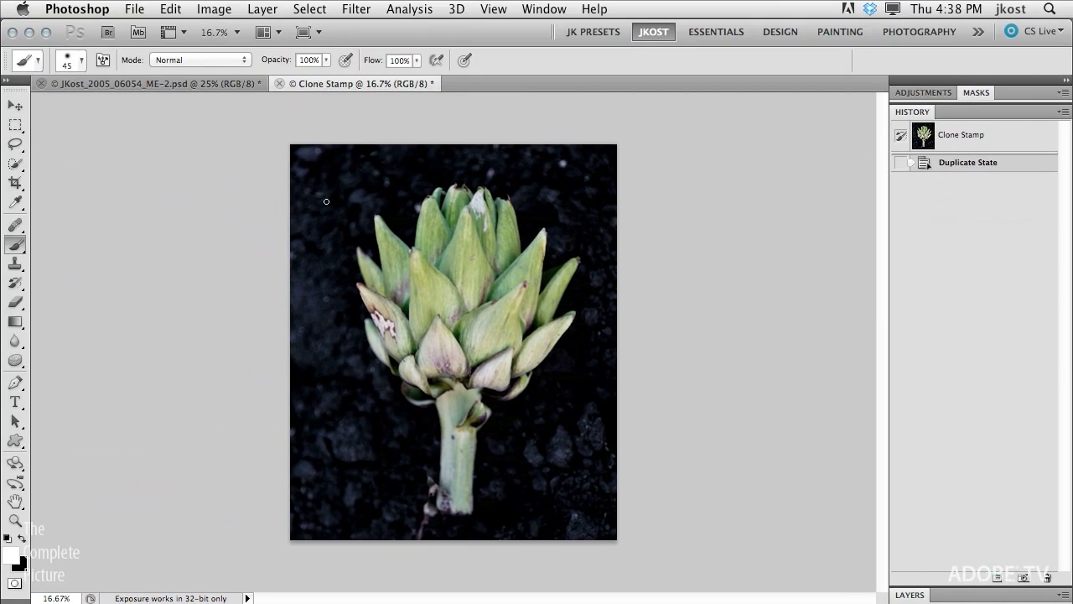
- Compare the original photo with the duplicated Clone Stamp document, and close the duplicate without saving
click(167, 84)
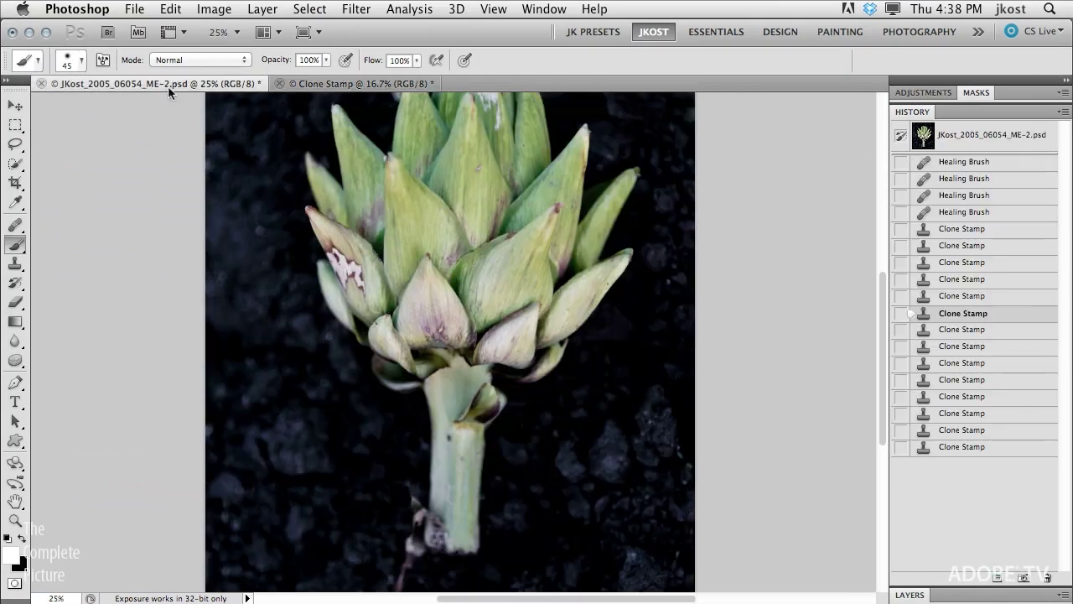
click(320, 85)
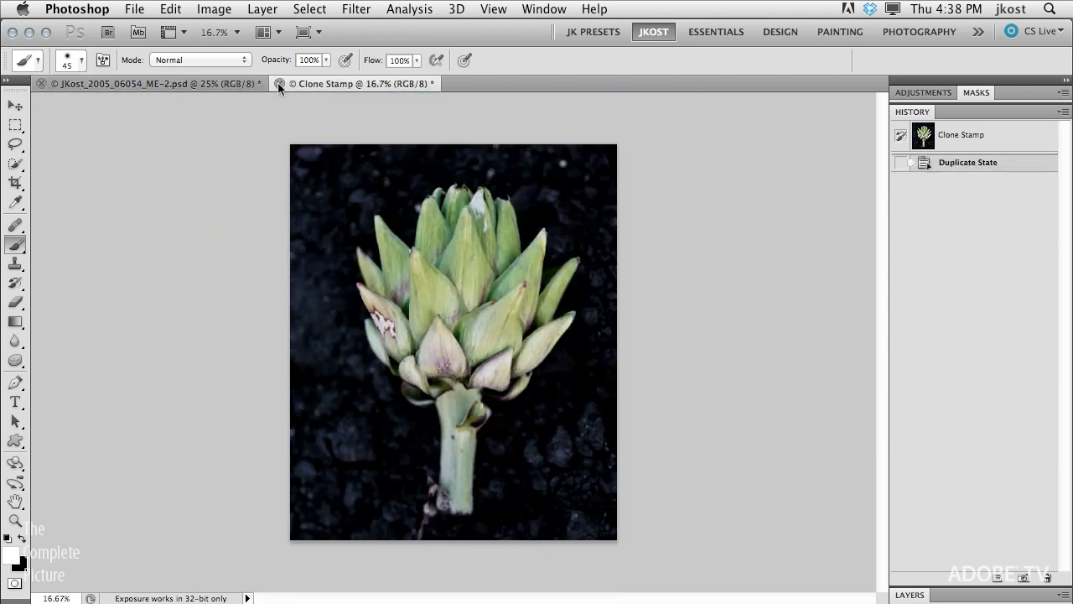
click(280, 84)
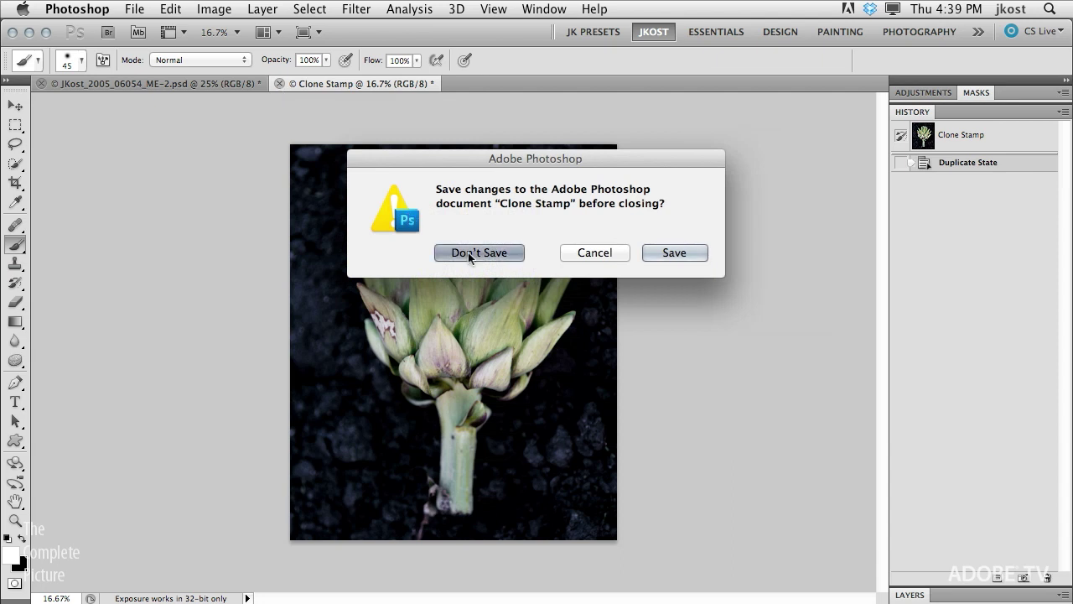
click(411, 251)
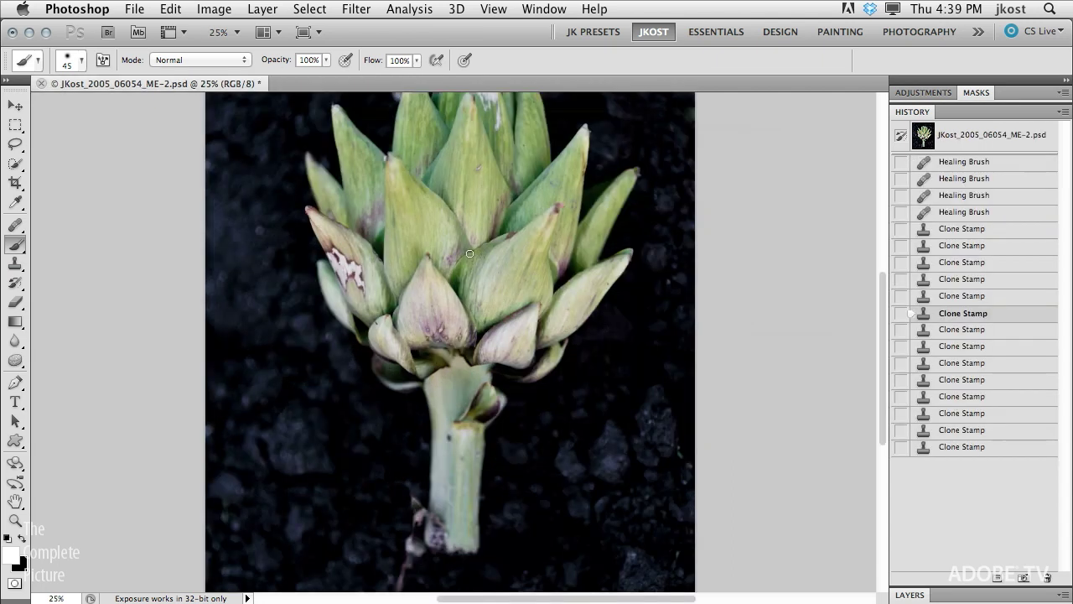
- Paint a Healing Brush stroke over the specks in the soil below and right of the stem
scroll(469, 253, down, 2)
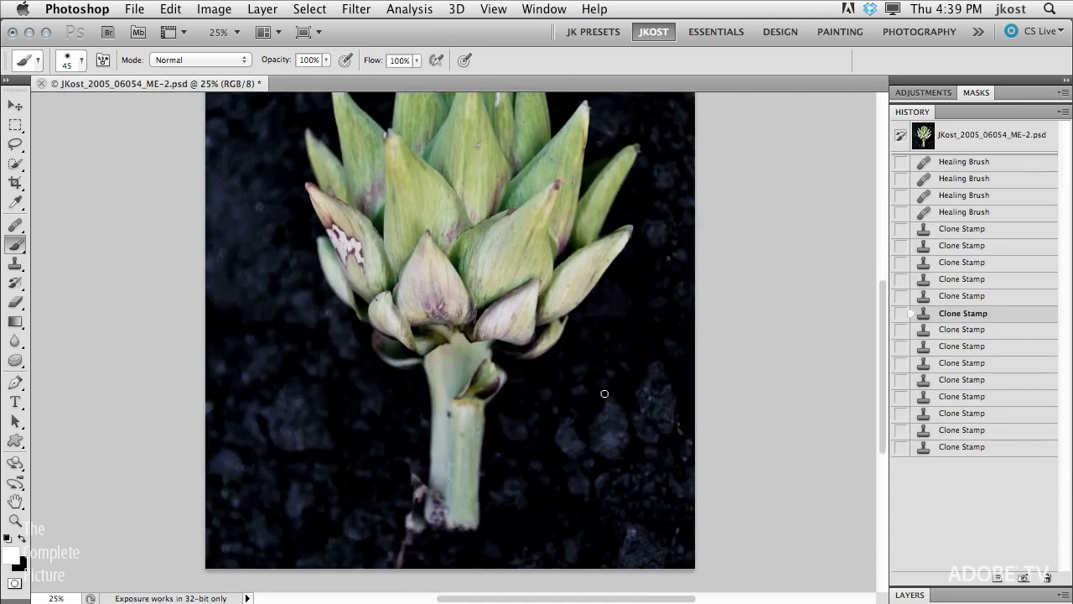
key(j)
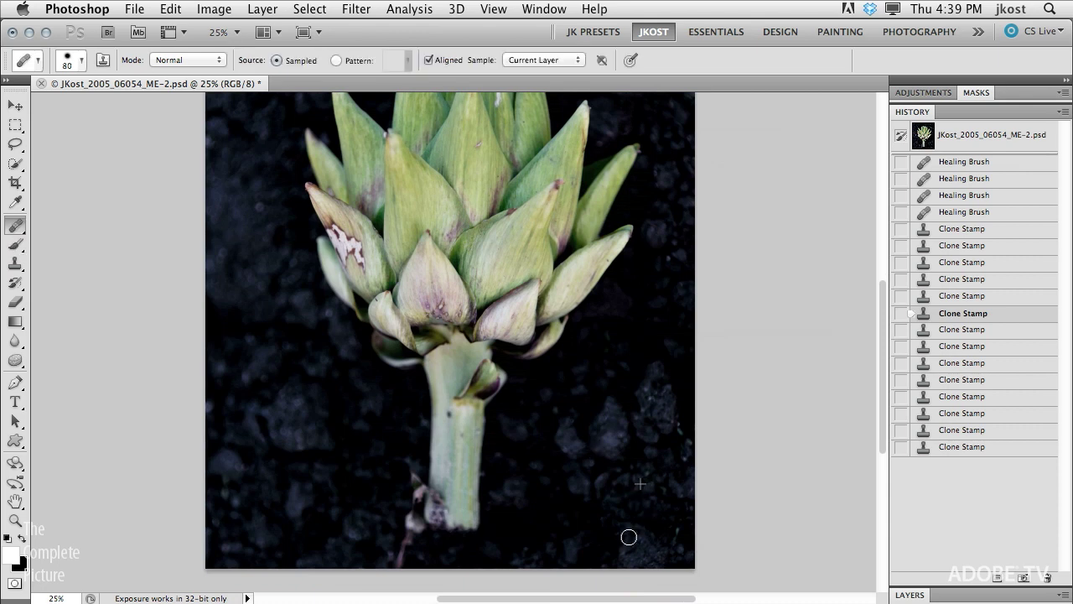
drag(629, 534, 546, 533)
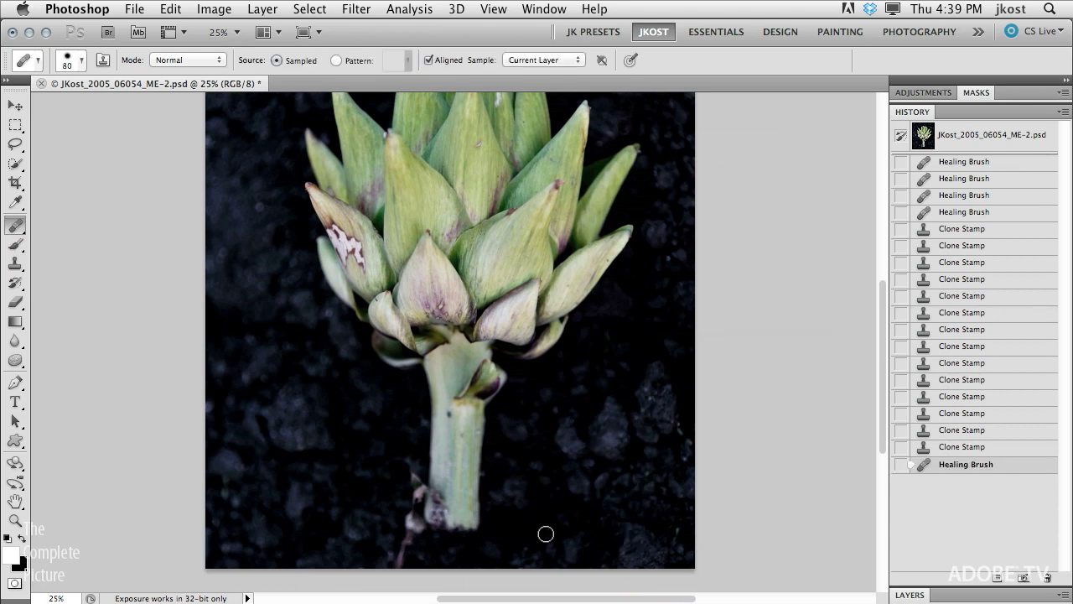
- Heal the small dark blemishes along the artichoke's stem with the Healing Brush
right_click(453, 436)
key(Return)
click(462, 441)
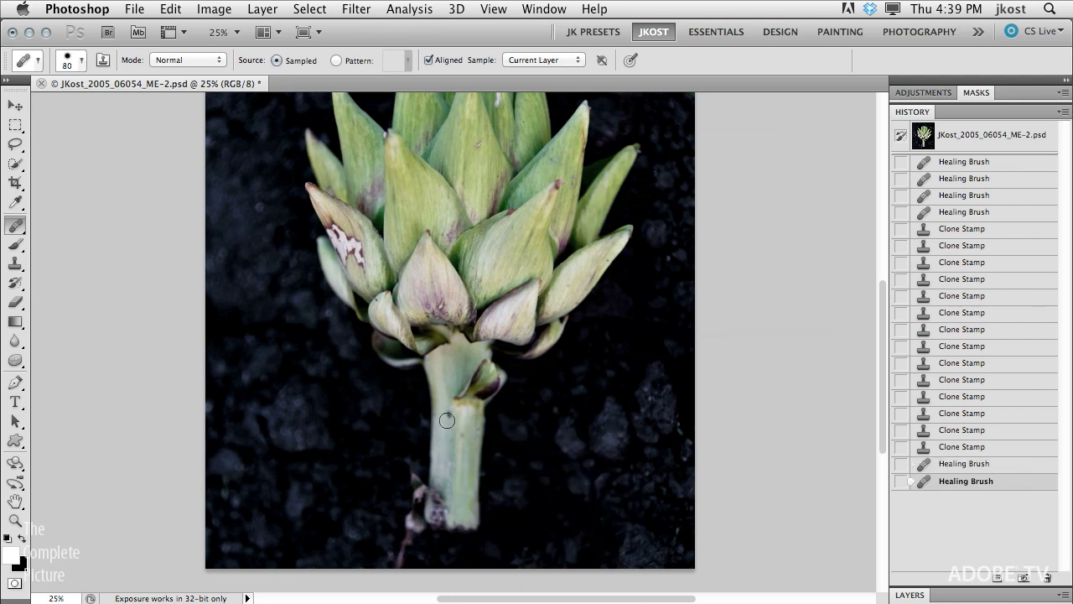
click(456, 444)
click(457, 436)
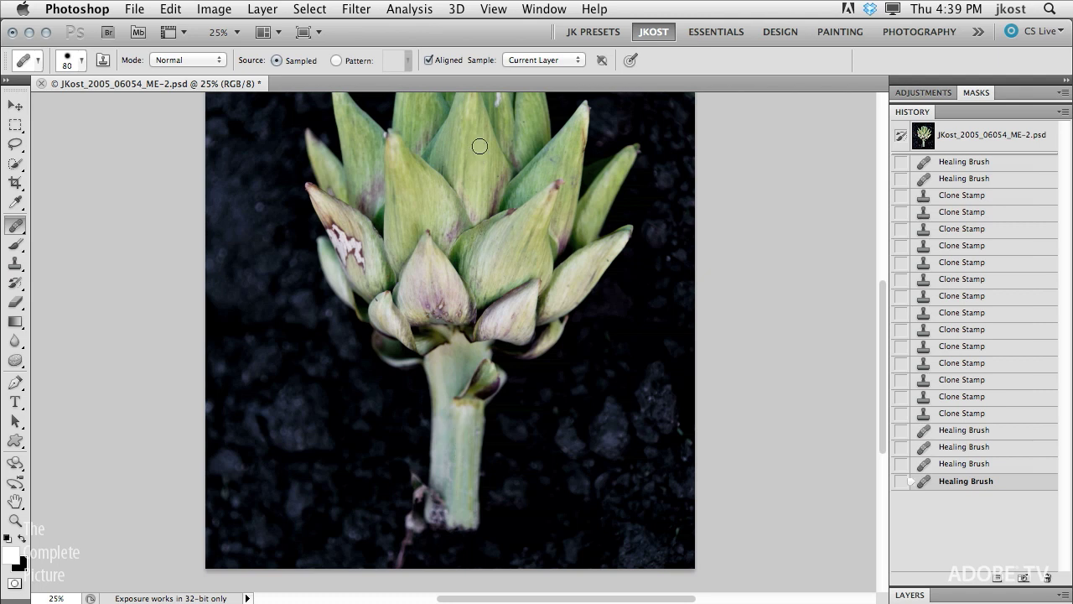
- Heal the purple blemishes on the front leaf just above the stem
click(432, 289)
click(430, 295)
click(433, 300)
click(433, 315)
click(439, 314)
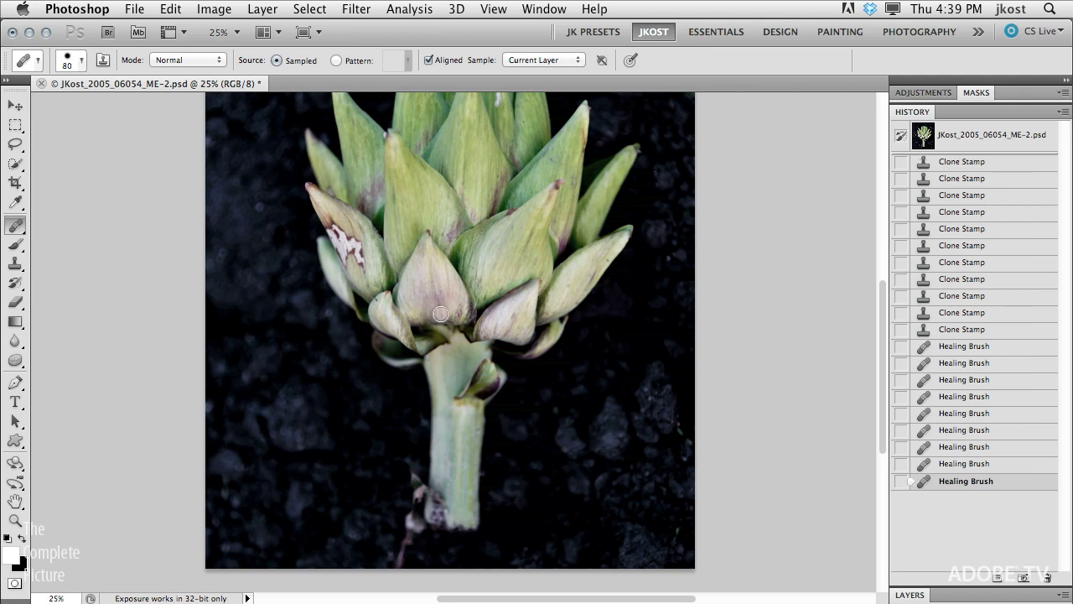
- Remove the dried twig beside the stem's base with a 100 px Clone Stamp brush sampled from nearby dark soil
key(s)
right_click(384, 448)
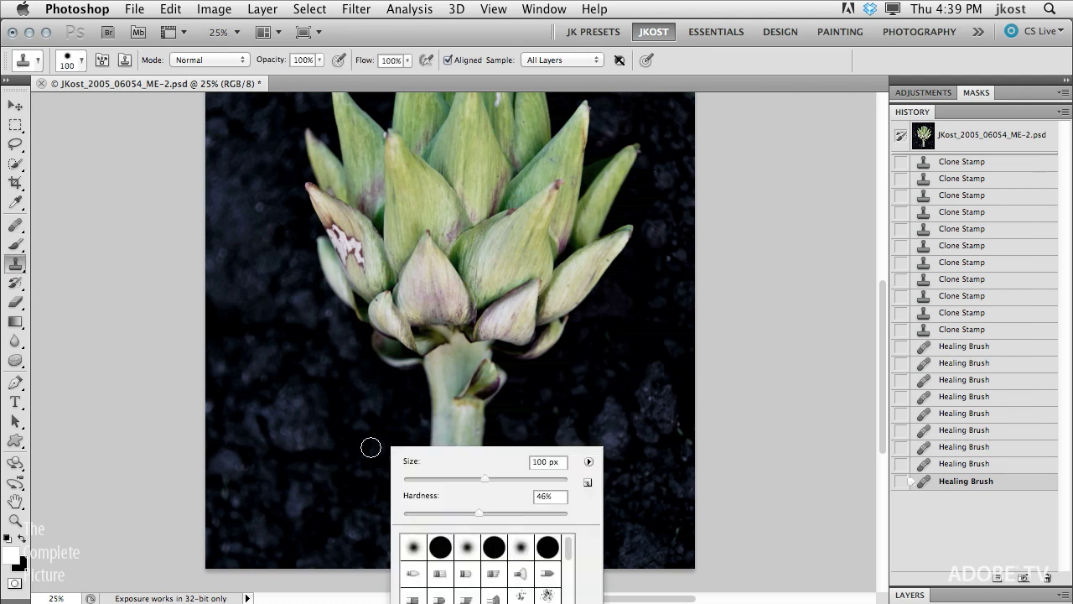
click(370, 445)
mouse_move(414, 487)
mouse_down()
mouse_move(416, 528)
mouse_move(410, 522)
mouse_move(401, 549)
mouse_up()
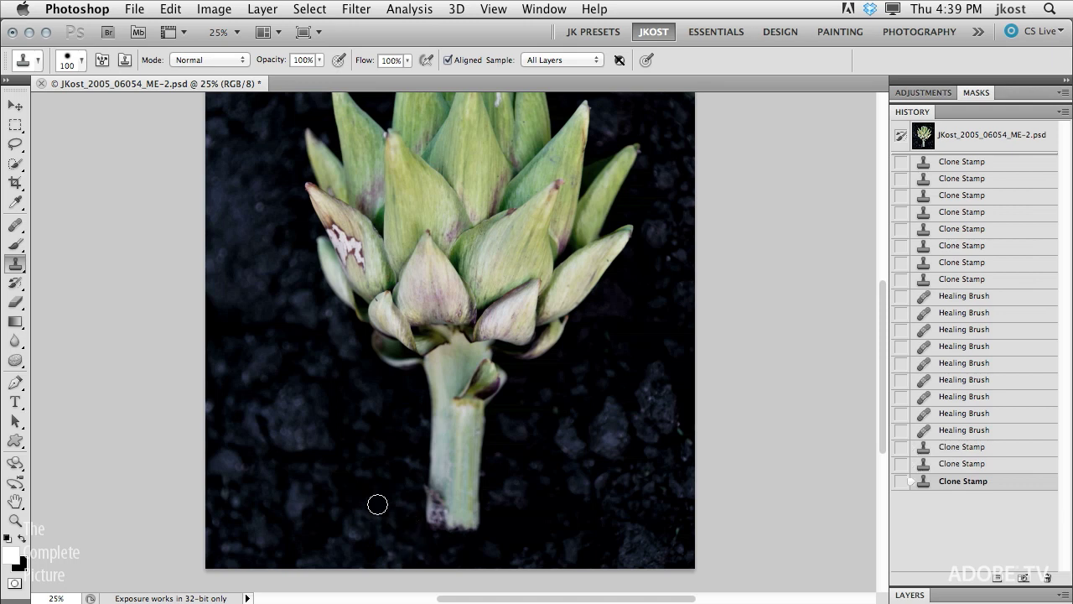
- Clone soil over a spot right of the stem's base, and heal a mark on the lowest right-hand leaf
alt+click(642, 420)
mouse_move(601, 528)
mouse_down()
mouse_move(518, 522)
mouse_move(567, 541)
mouse_move(594, 536)
mouse_up()
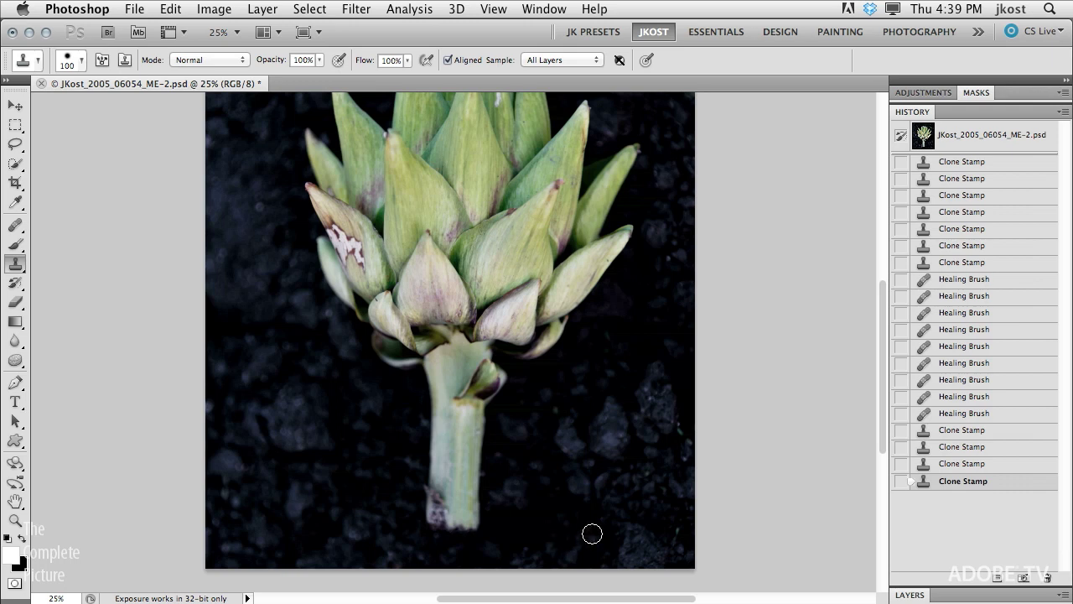
key(j)
click(551, 329)
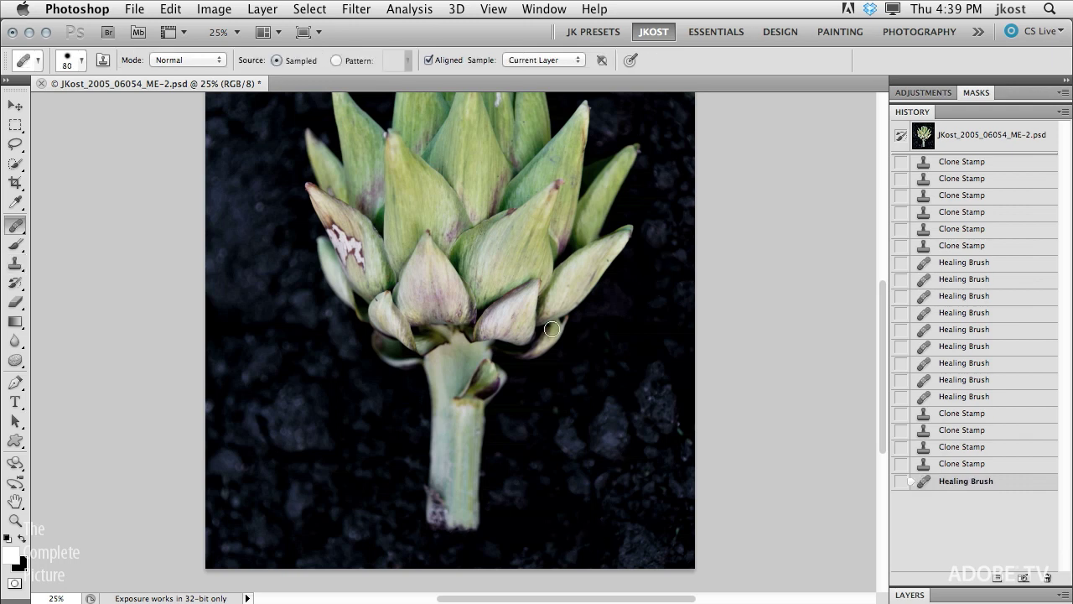
- Heal the bright specks in the dark background above and to the upper right of the artichoke
scroll(612, 285, up, 5)
alt+click(629, 194)
click(613, 158)
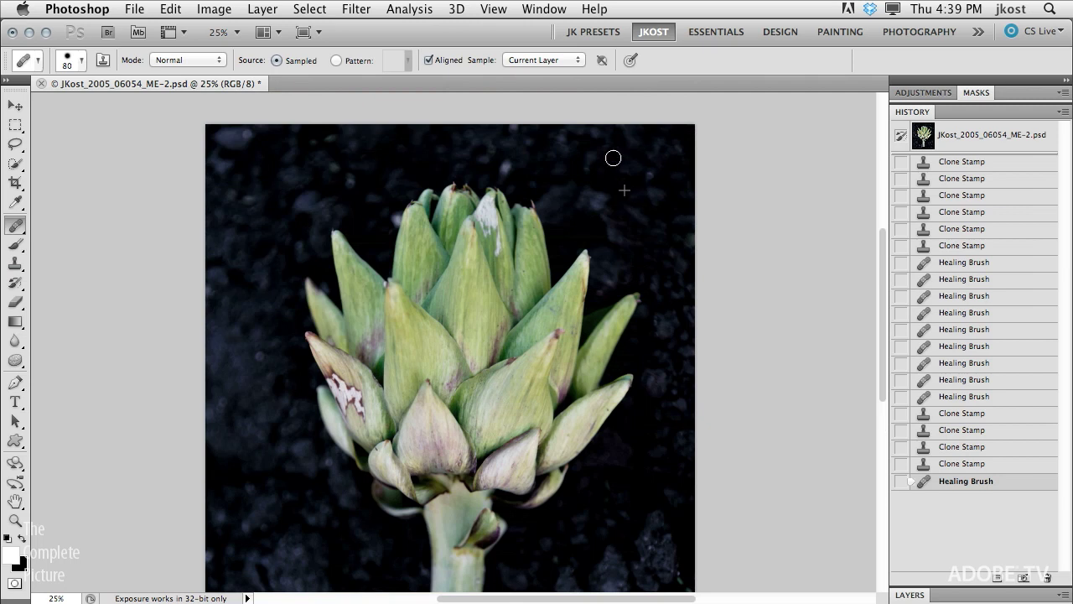
click(649, 179)
click(503, 167)
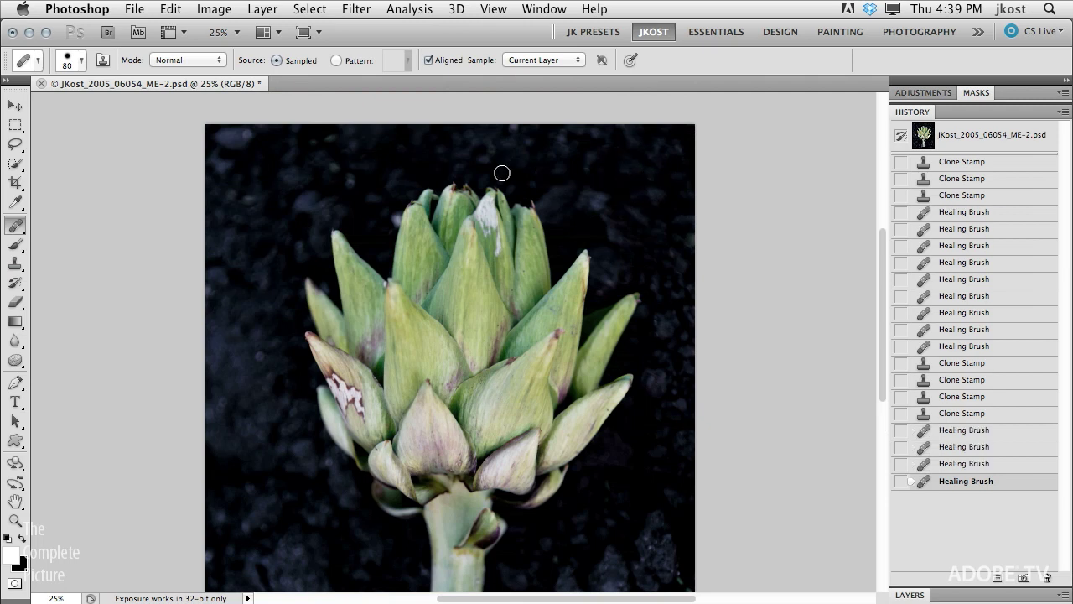
- Resample the dark soil left of the artichoke and heal the specks in the left and upper-left background
alt+click(254, 335)
click(259, 354)
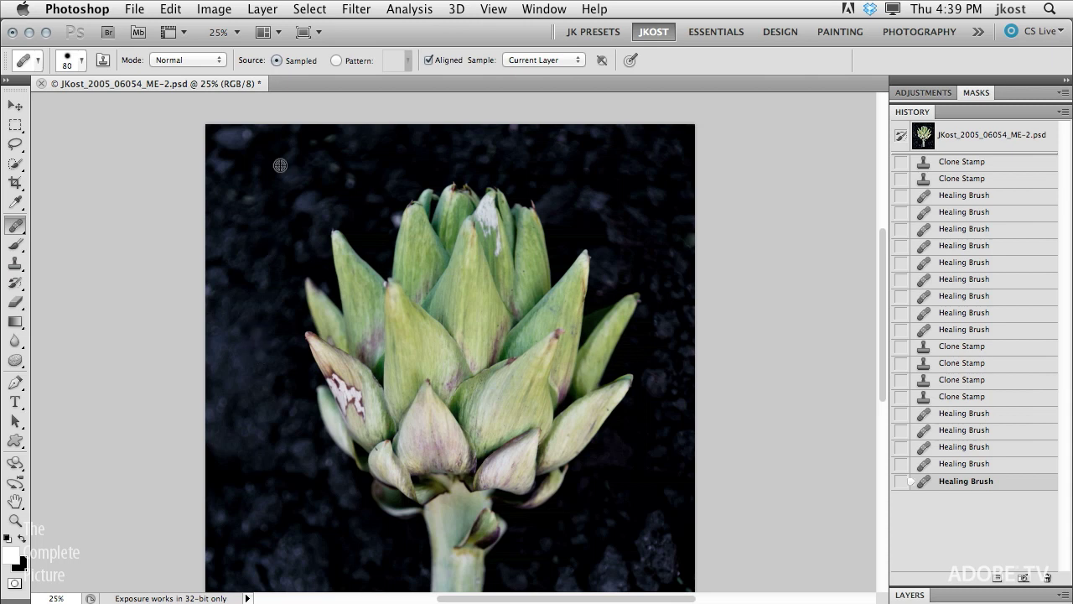
click(249, 137)
click(328, 167)
click(333, 168)
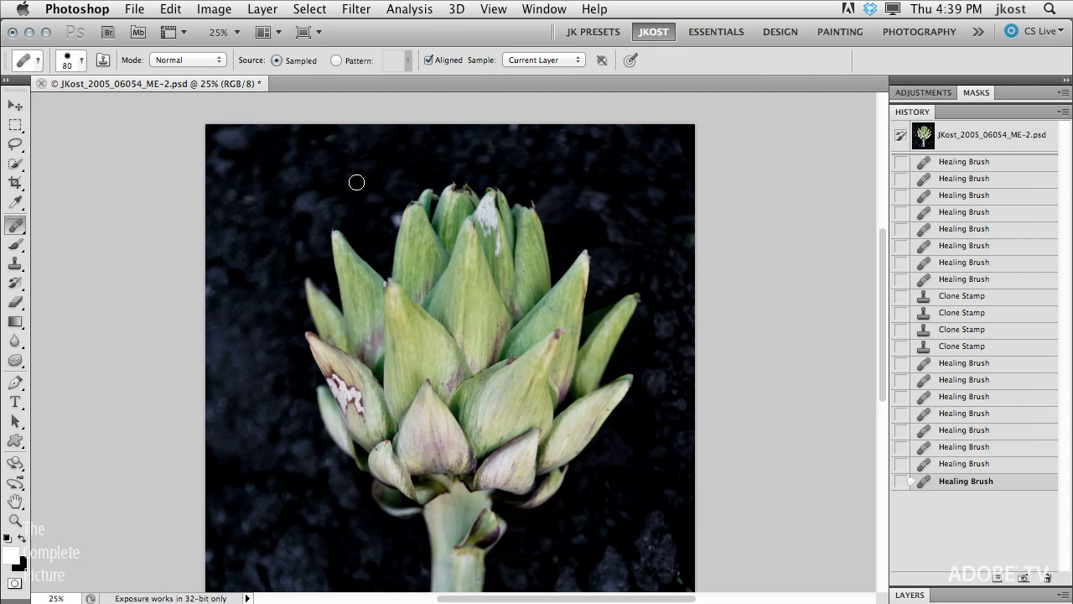
- Clone nearby soil over a spot in the background beside the upper-left leaves
key(s)
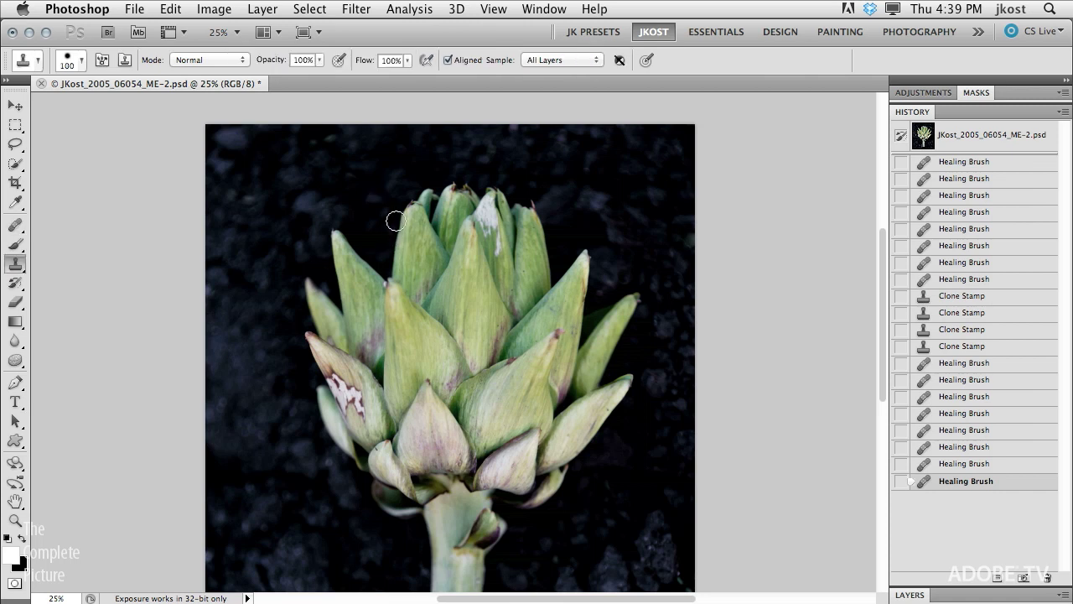
alt+click(380, 219)
click(383, 227)
- Heal two remaining spots in the background above the leftmost leaves with the Healing Brush
key(j)
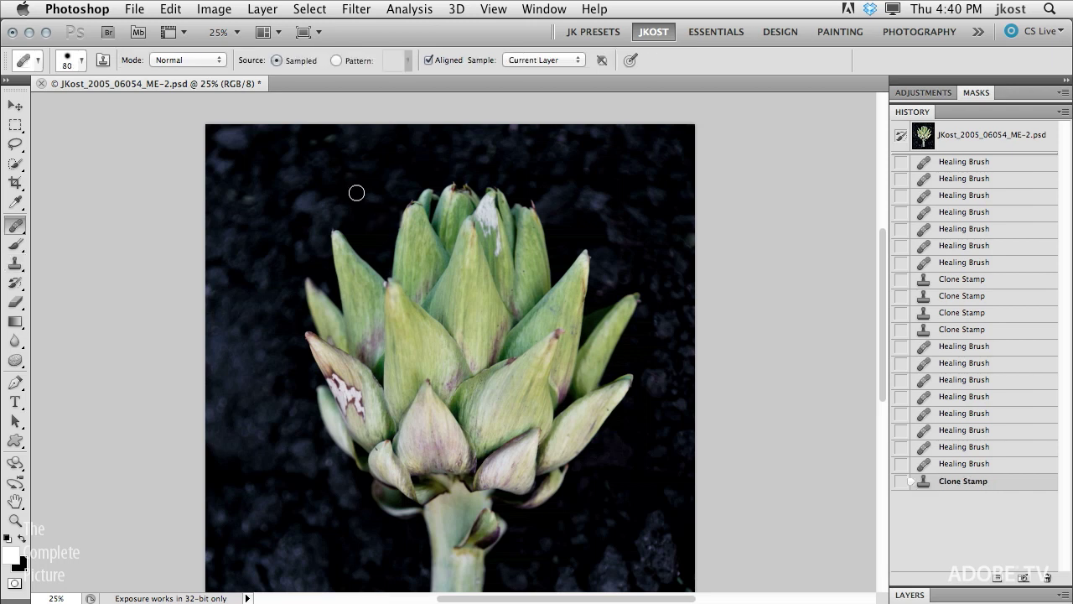
click(306, 194)
click(297, 206)
scroll(511, 260, up, 1)
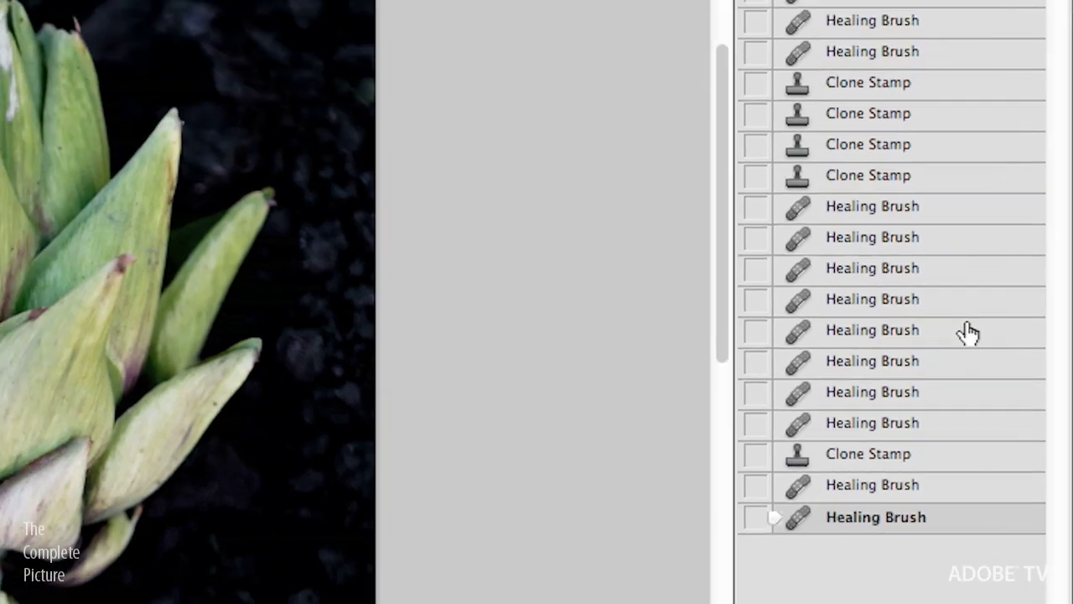
- Create a history snapshot named "The Artichoke" from Merged Layers
click(1060, 181)
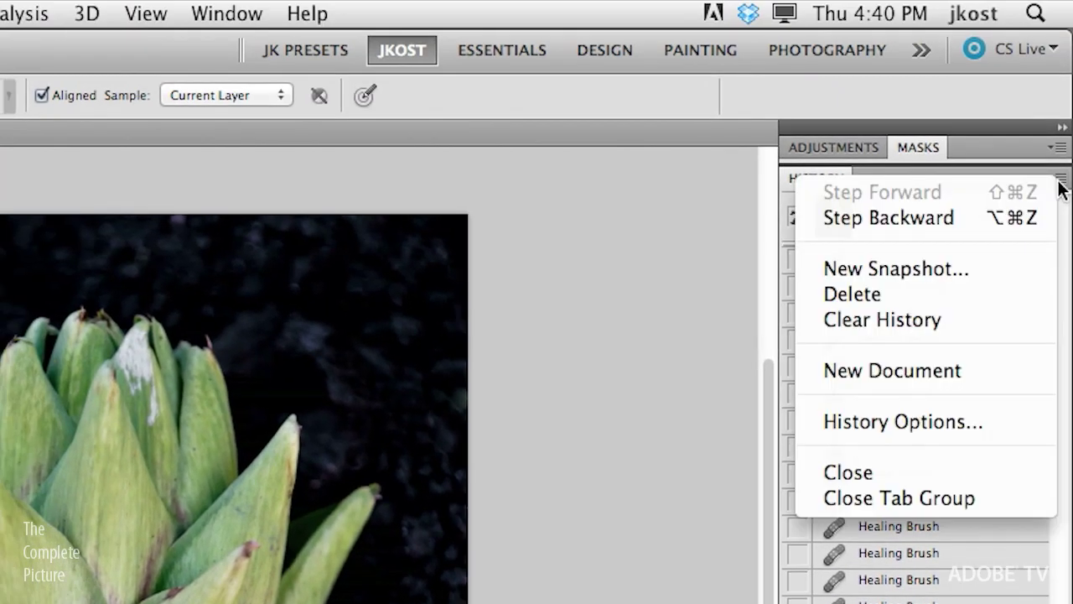
click(994, 268)
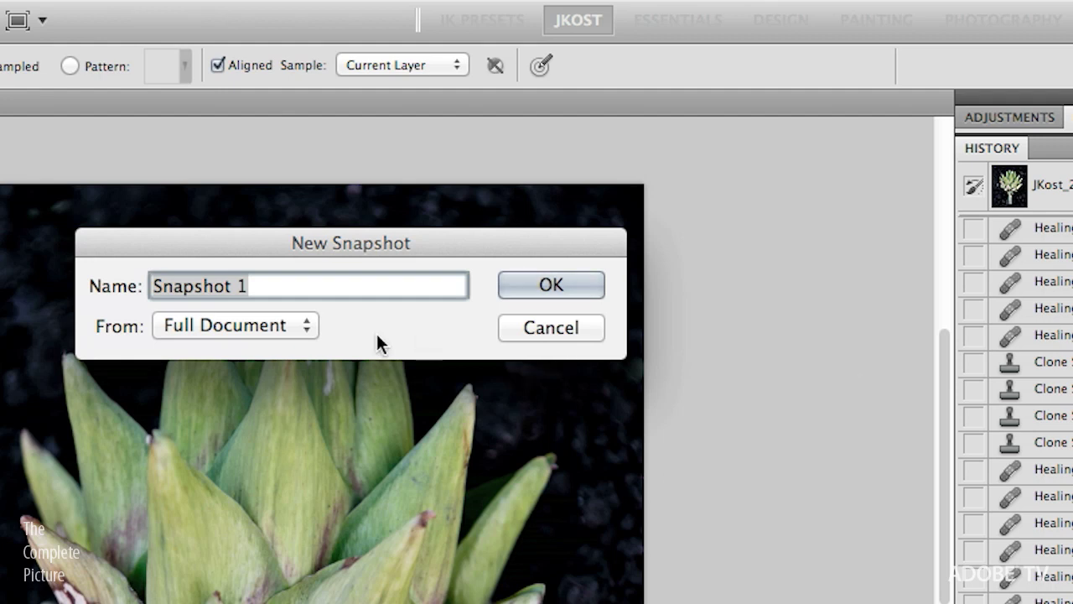
click(309, 327)
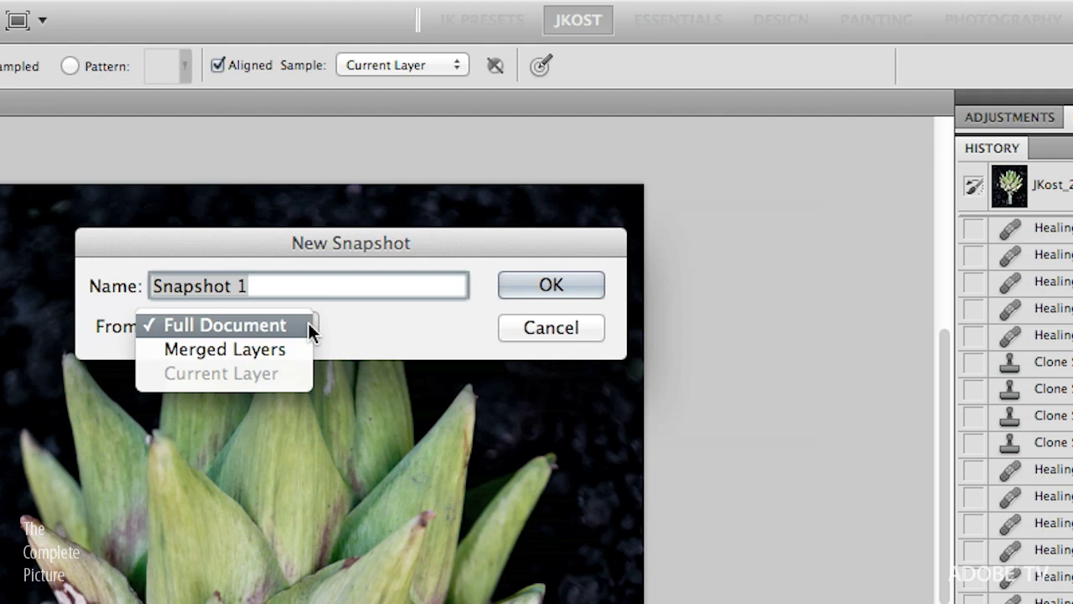
click(305, 351)
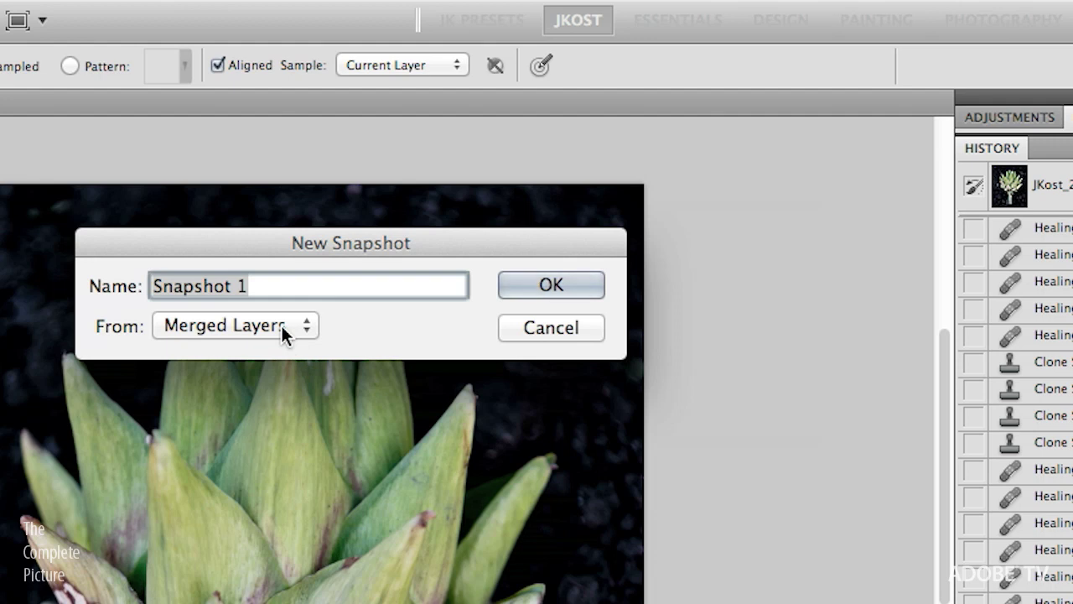
text(The Artichoke)
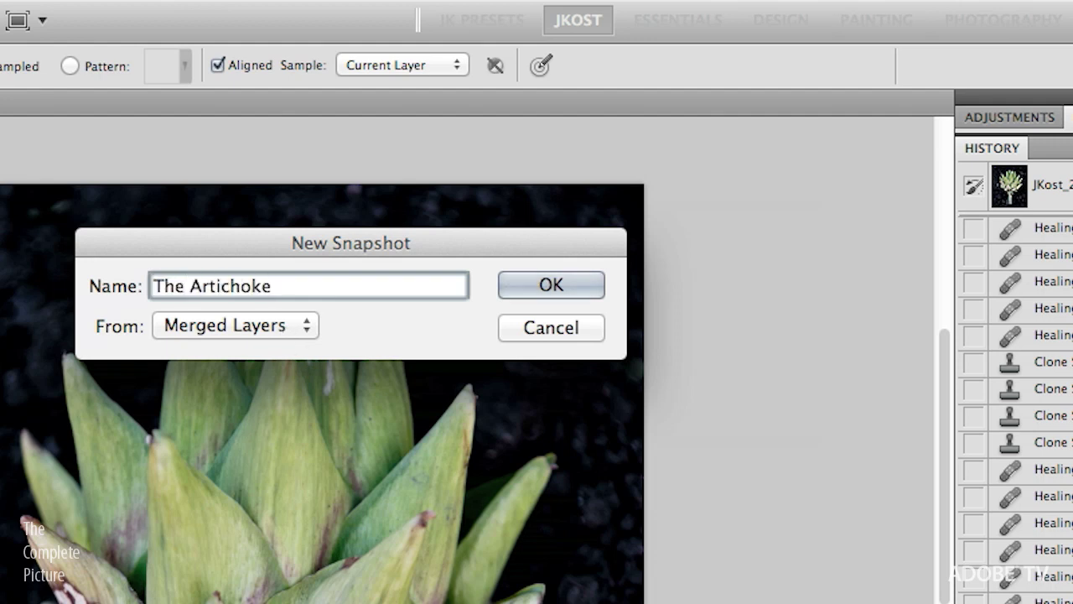
click(528, 277)
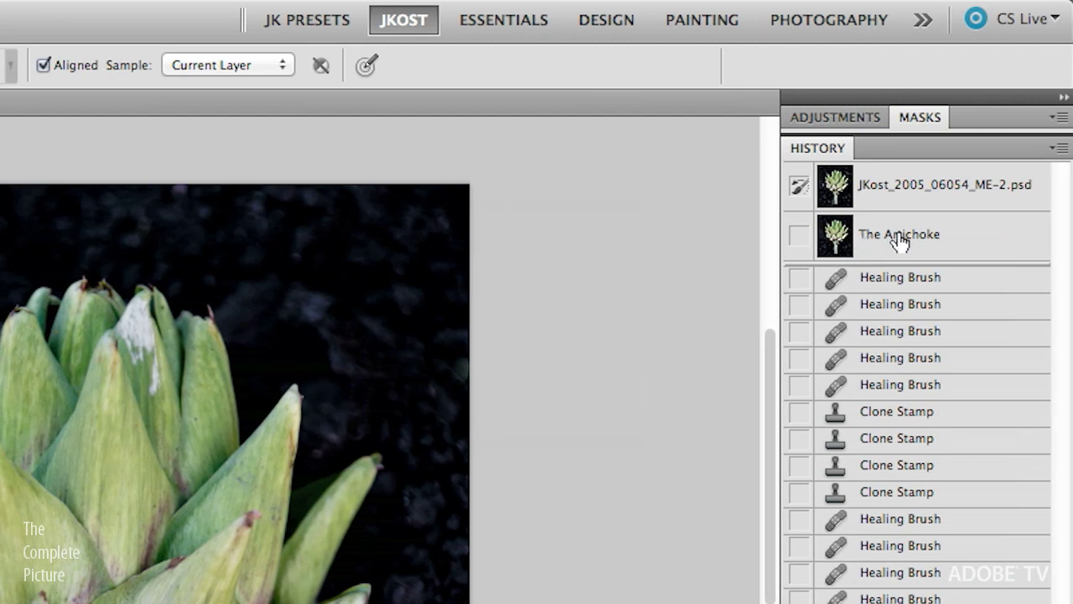
- Compare the "The Artichoke" snapshot with the original JKost_2005_06054_ME-2.psd snapshot, setting each in turn as the history brush source
click(899, 240)
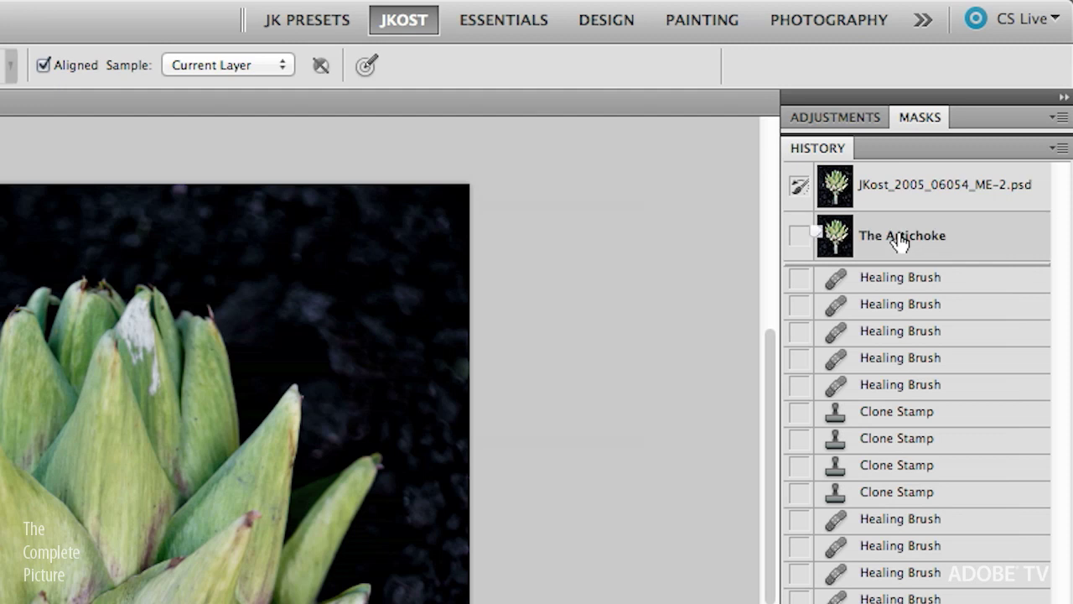
click(801, 237)
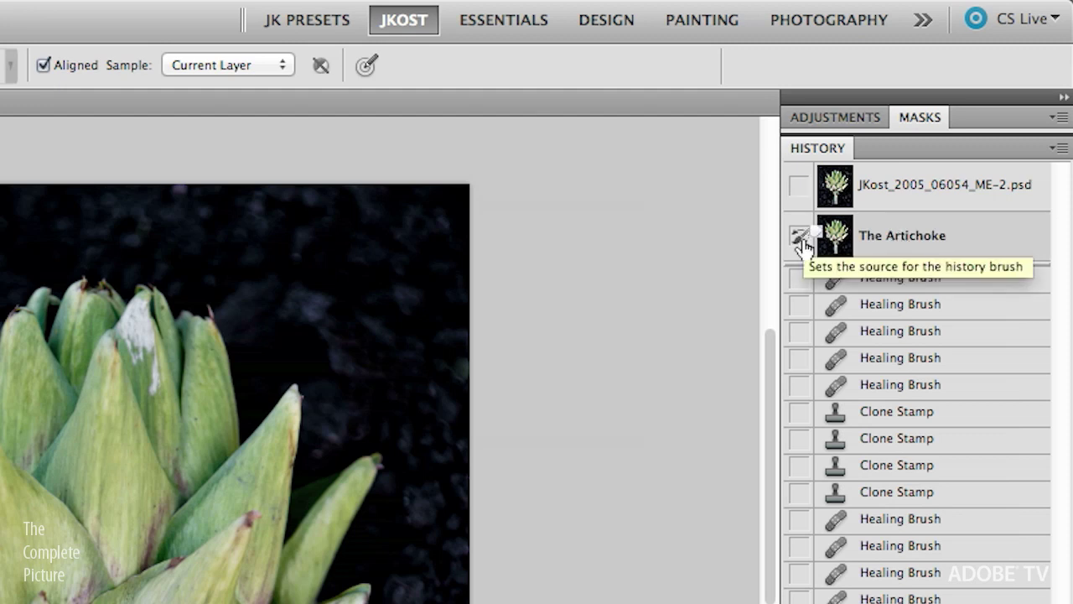
click(897, 188)
click(801, 186)
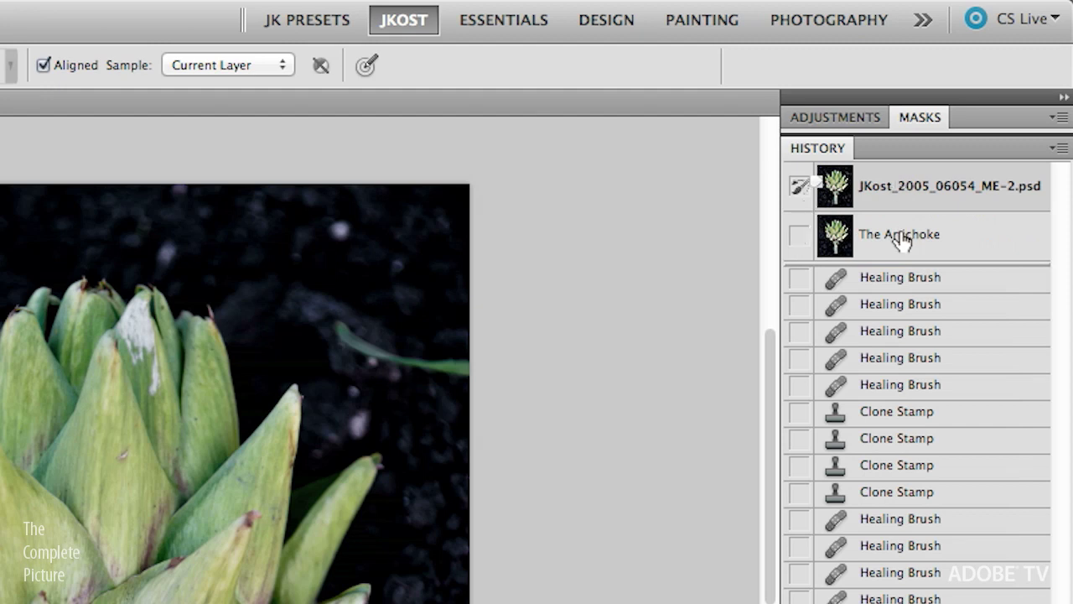
- Open the History Options to review the snapshot and non-linear history settings
click(1061, 149)
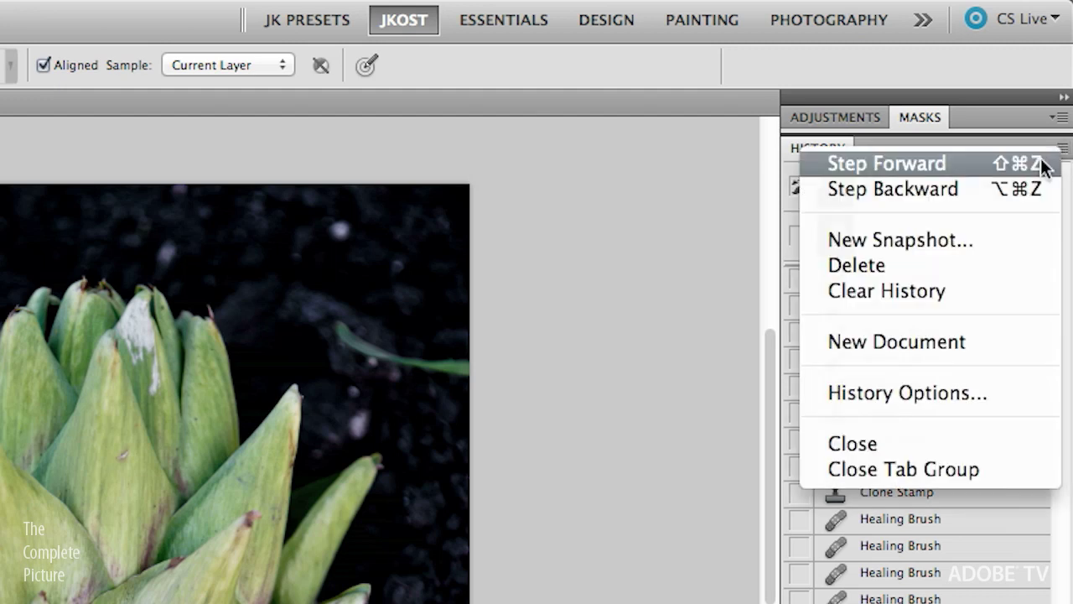
click(983, 392)
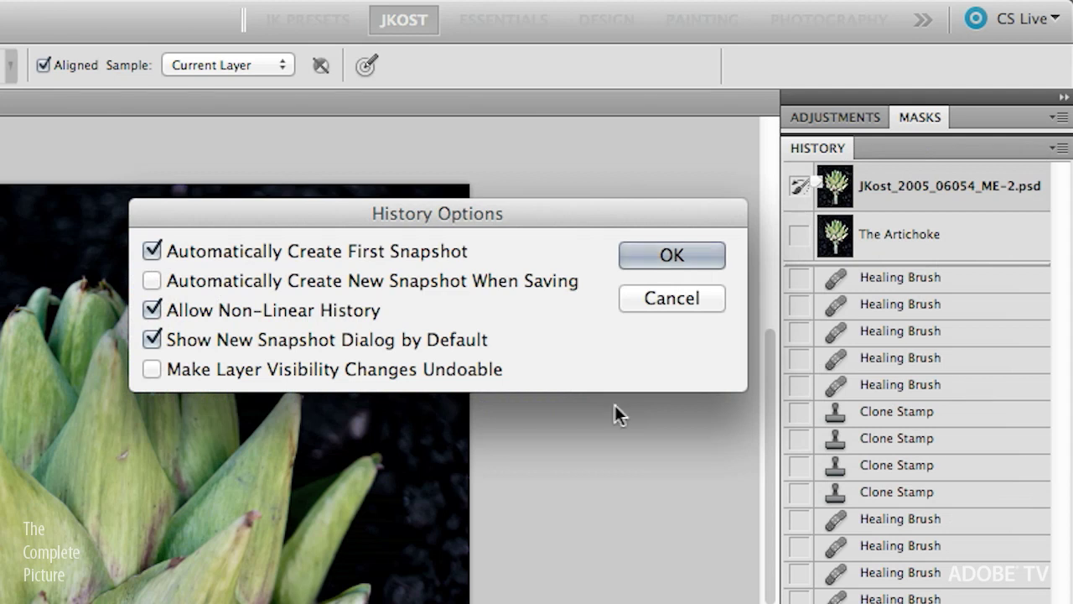
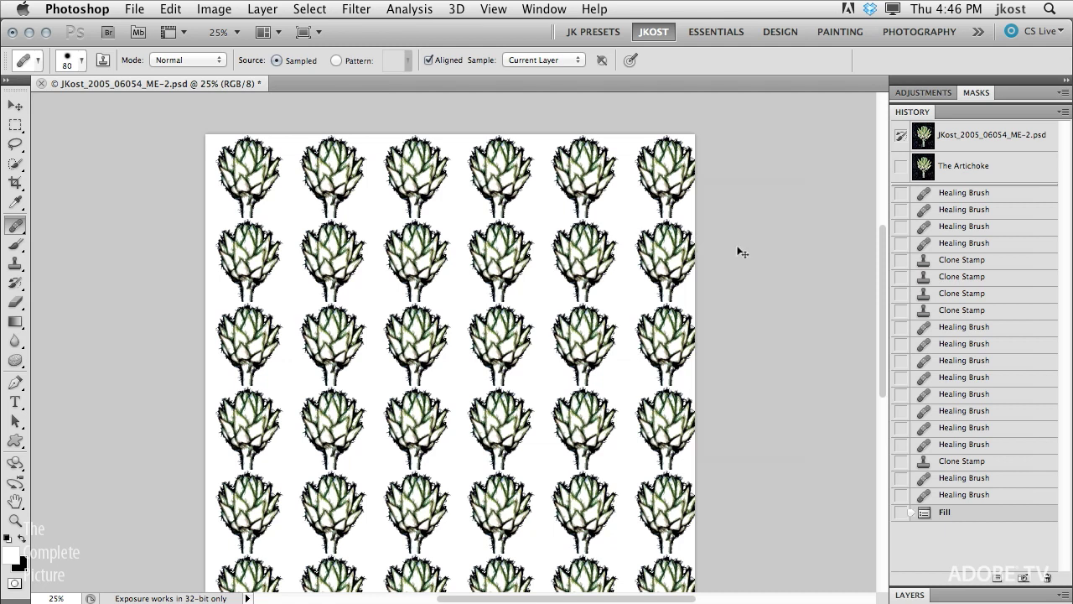
- Convert the pattern-filled Background into a regular layer named Layer 0
key(super+a)
key(super+z)
click(912, 593)
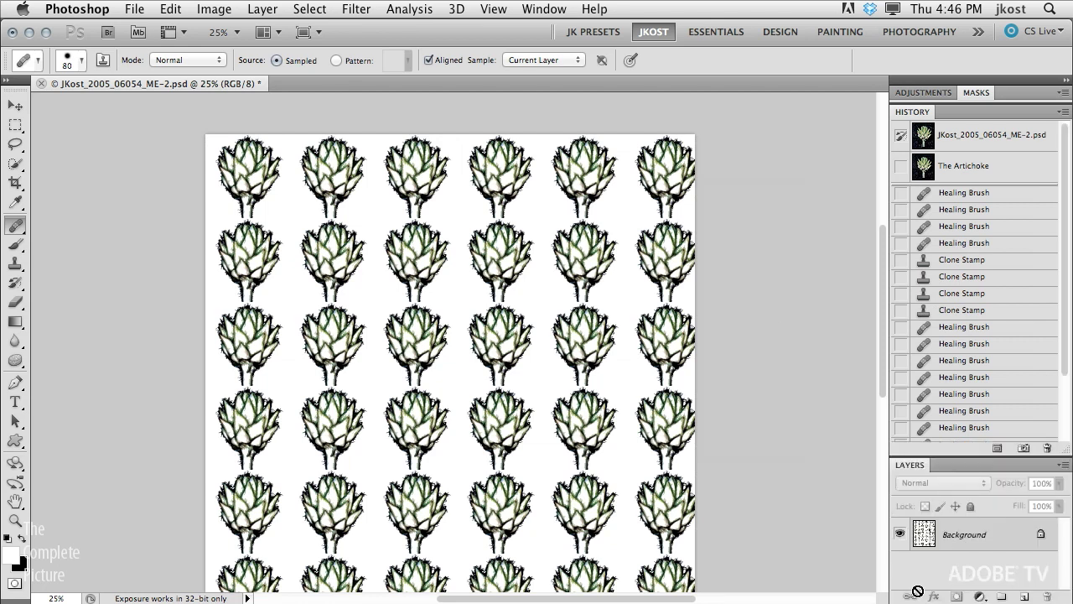
alt+double_click(955, 537)
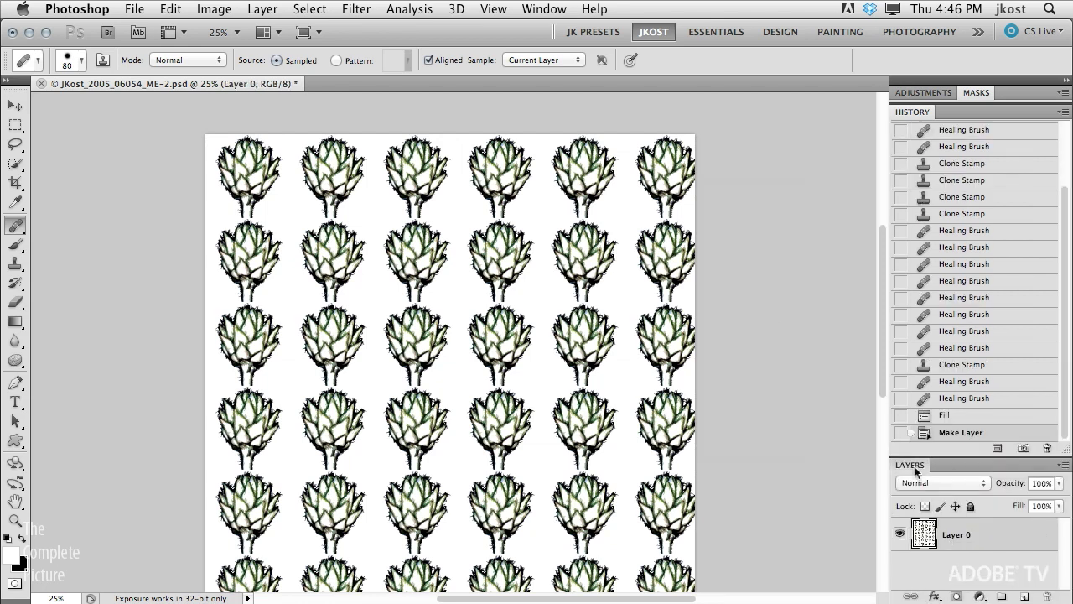
click(913, 465)
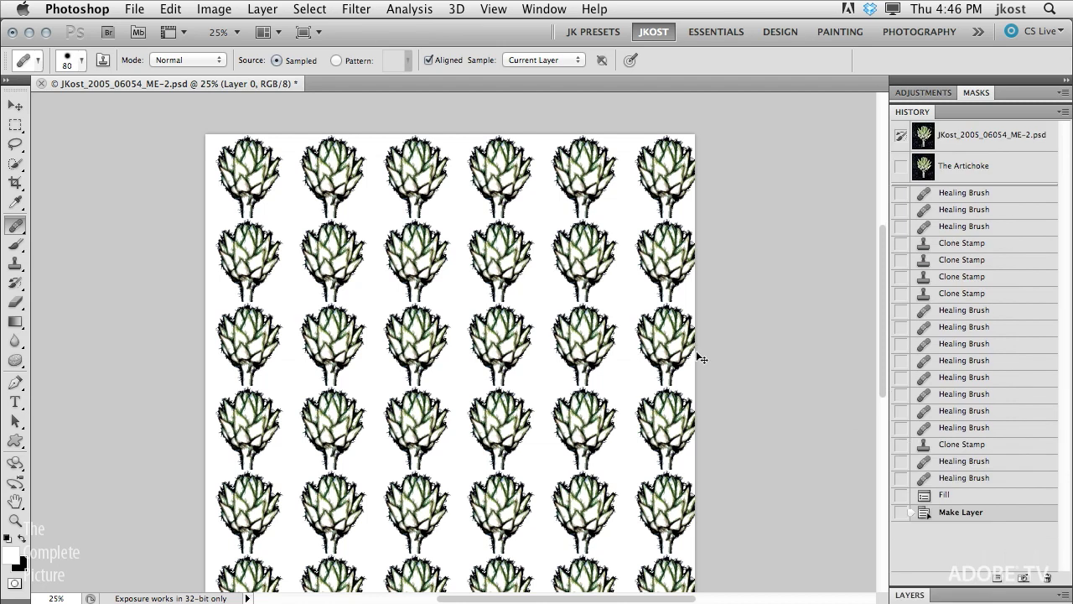
- Scale up the artichoke pattern layer with Free Transform so five columns and six rows fill the canvas
key(super+minus)
key(super+t)
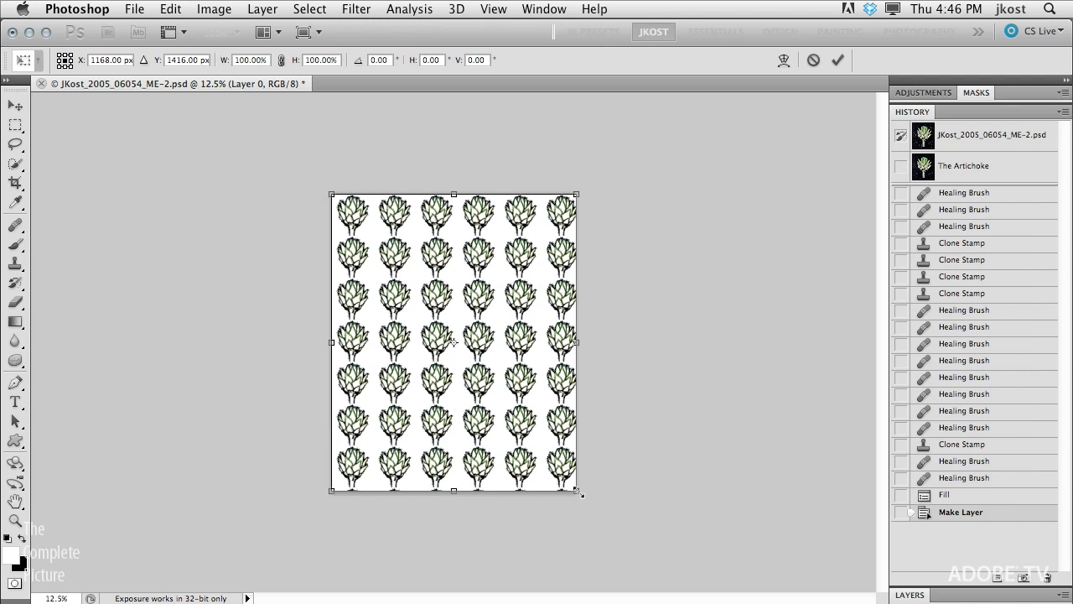
drag(577, 492, 633, 525)
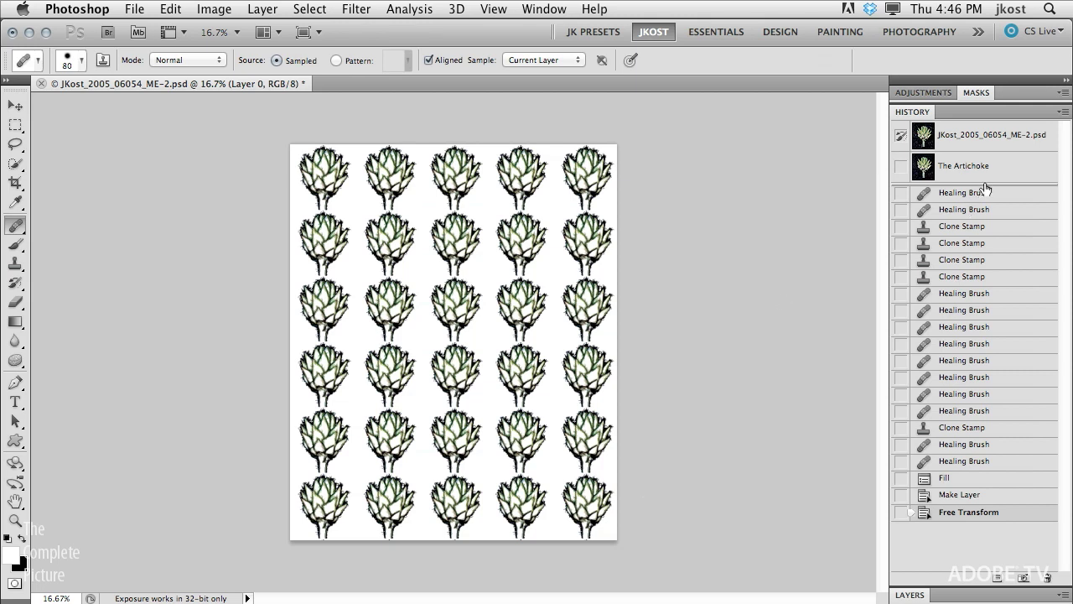
- Create a history snapshot named "Graphic" from Merged Layers
click(1063, 112)
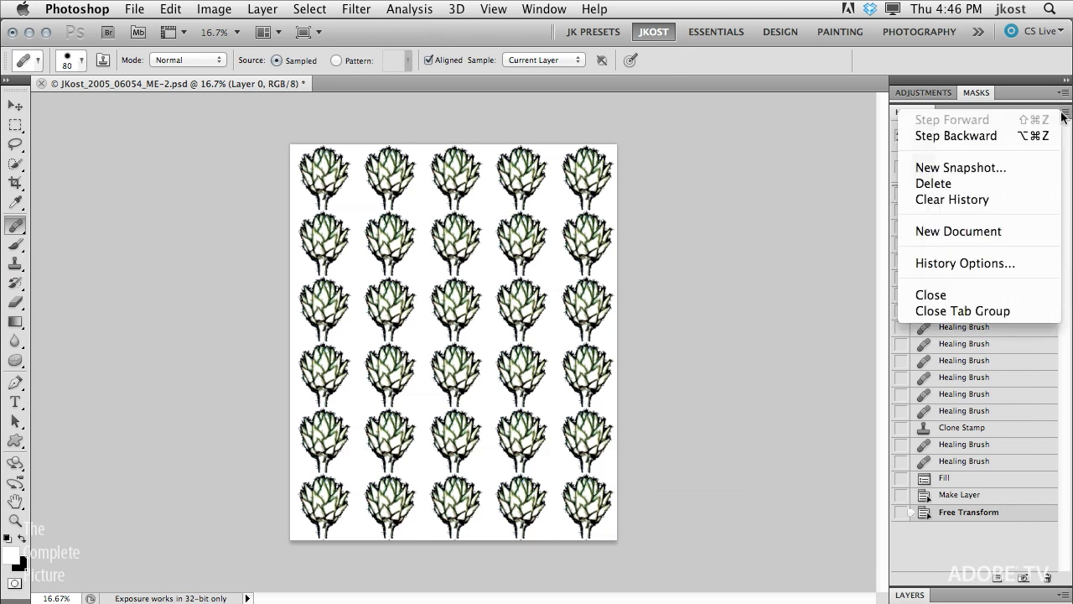
click(960, 168)
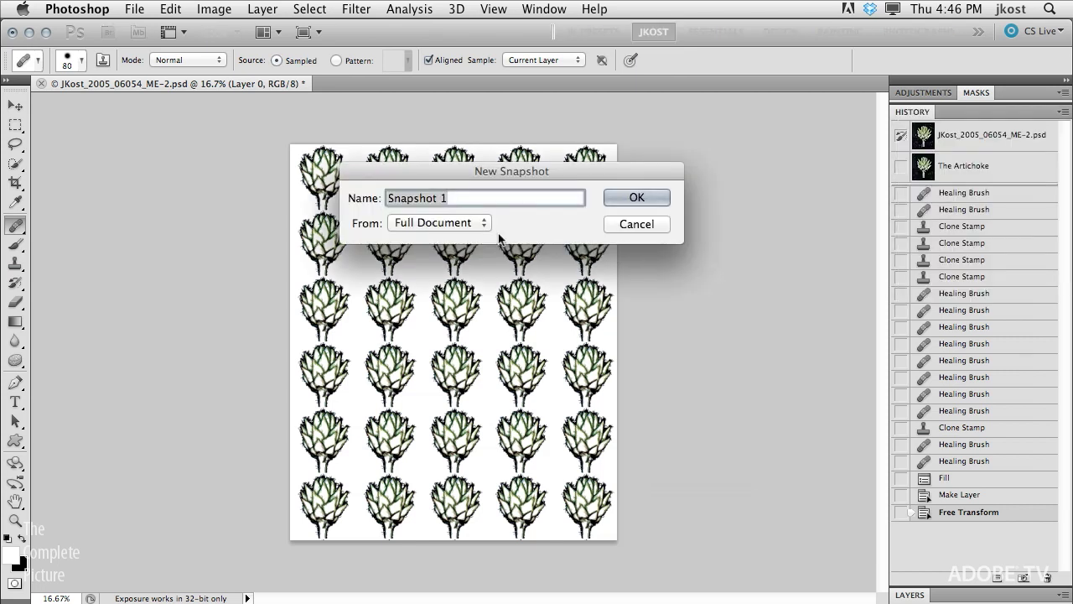
click(471, 223)
click(468, 238)
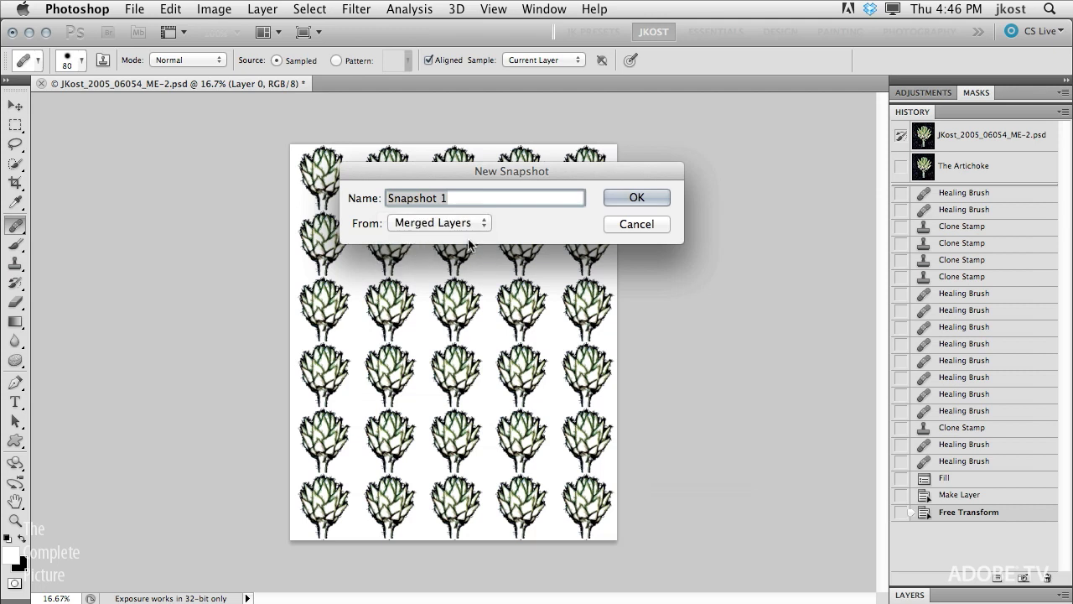
text(Graphic)
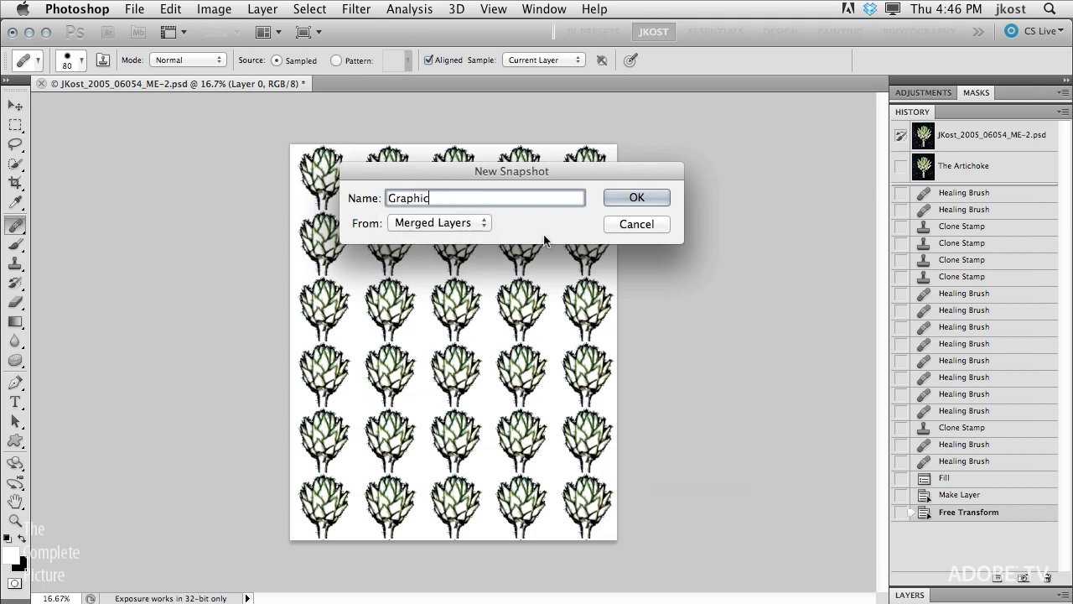
click(623, 198)
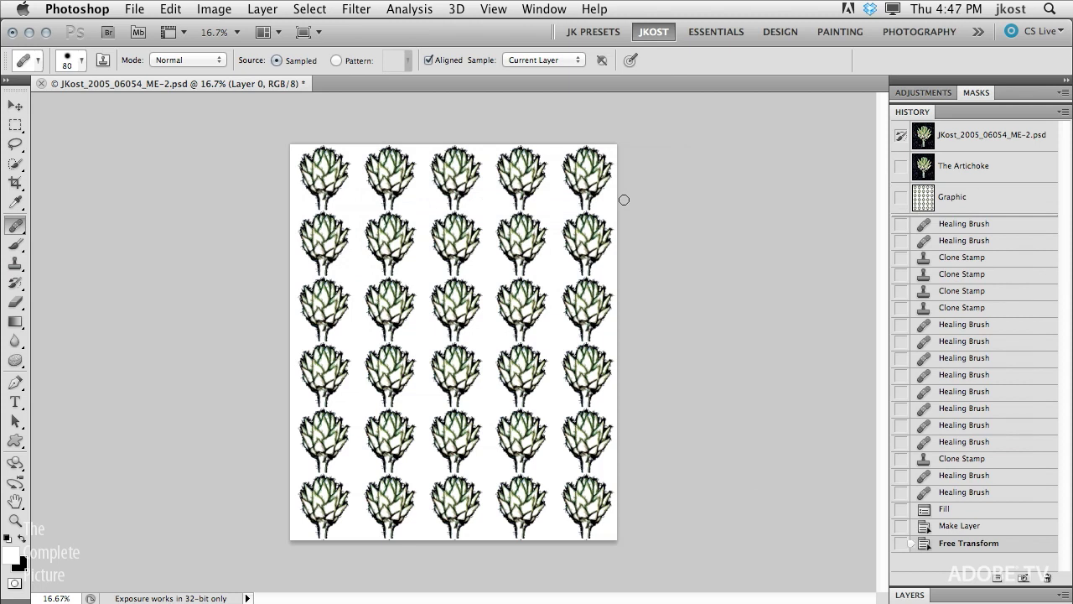
- Return to "The Artichoke" snapshot, enlarge the entire image with Free Transform until the central leaves fill the canvas, and deselect
click(965, 171)
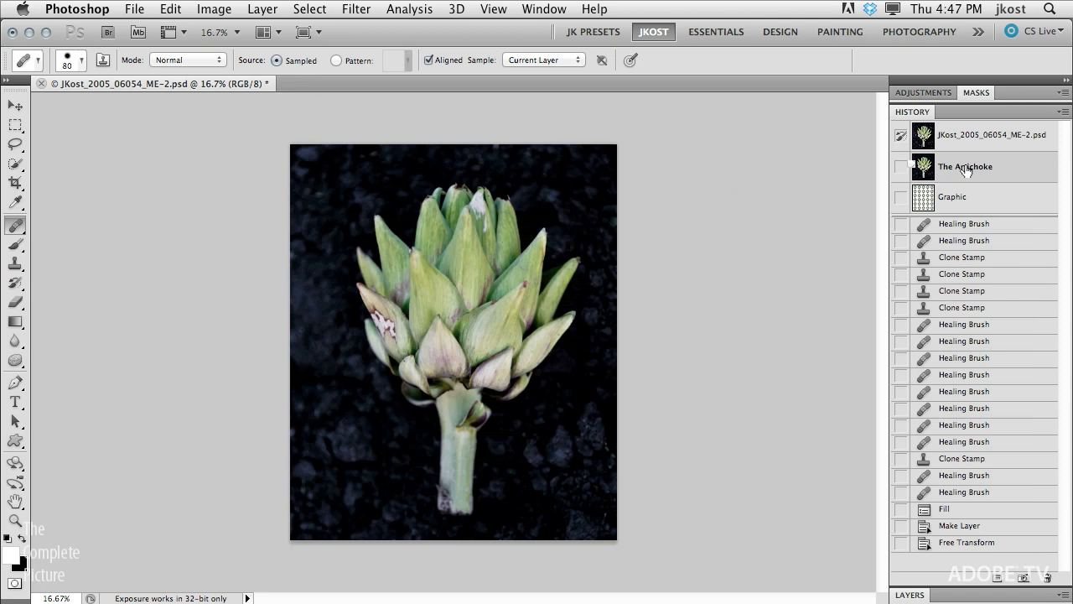
key(super+a)
key(super+t)
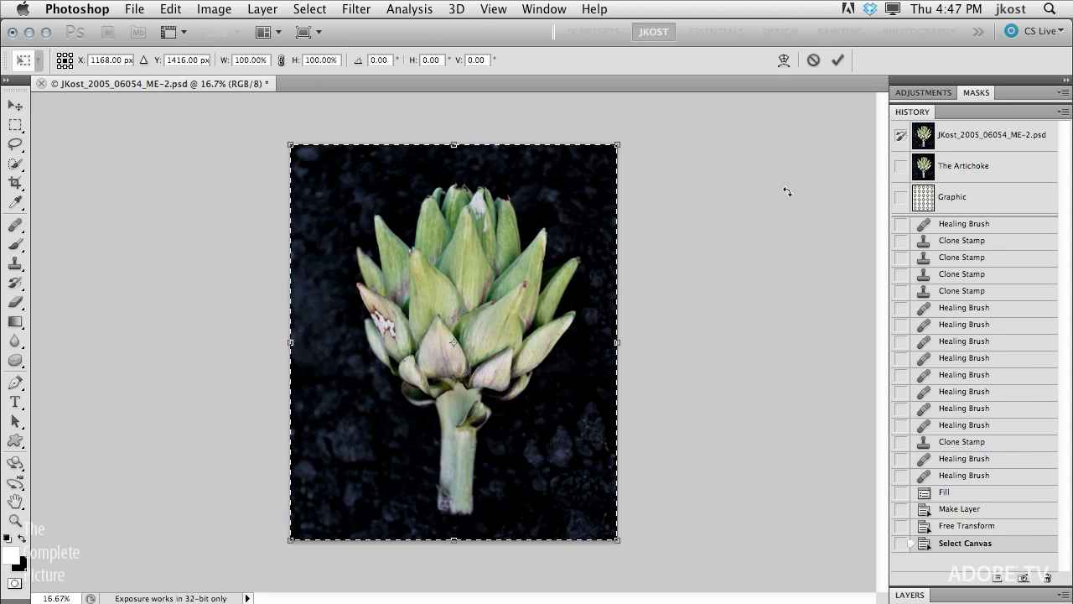
key(super+minus)
key(super+minus)
key(super+minus)
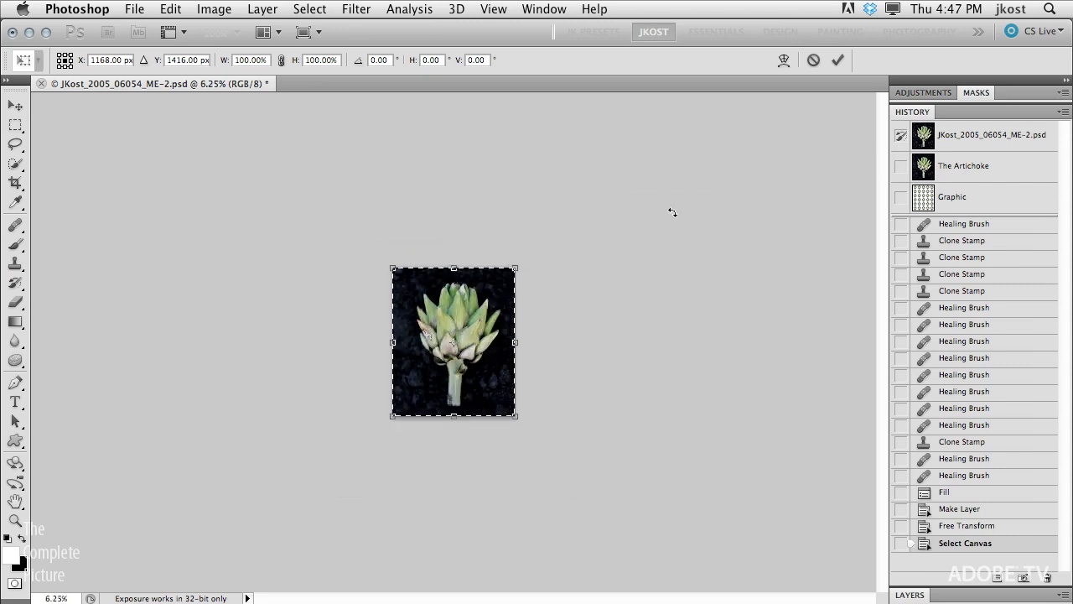
drag(520, 264, 682, 201)
drag(468, 310, 455, 373)
drag(633, 204, 700, 126)
drag(454, 359, 456, 367)
key(j)
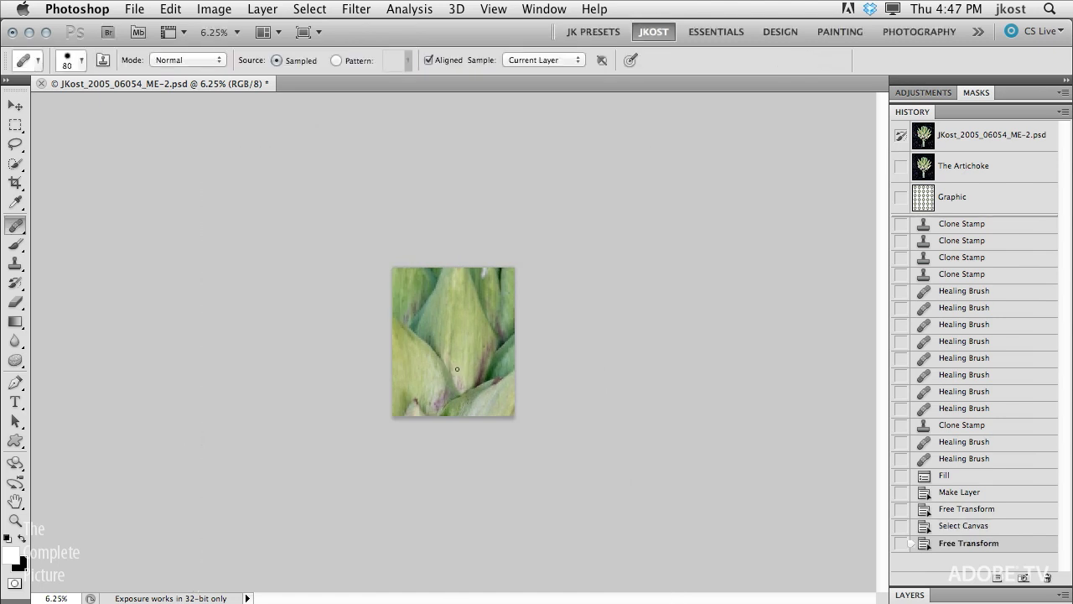
key(super+d)
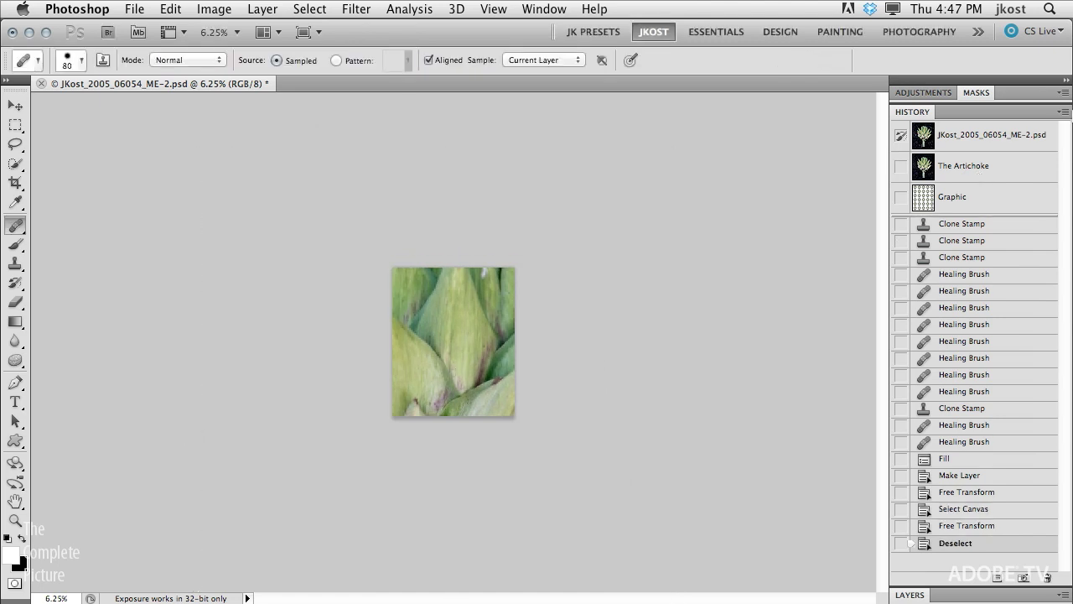
- Create a history snapshot named "Transformed" from Merged Layers
click(1062, 112)
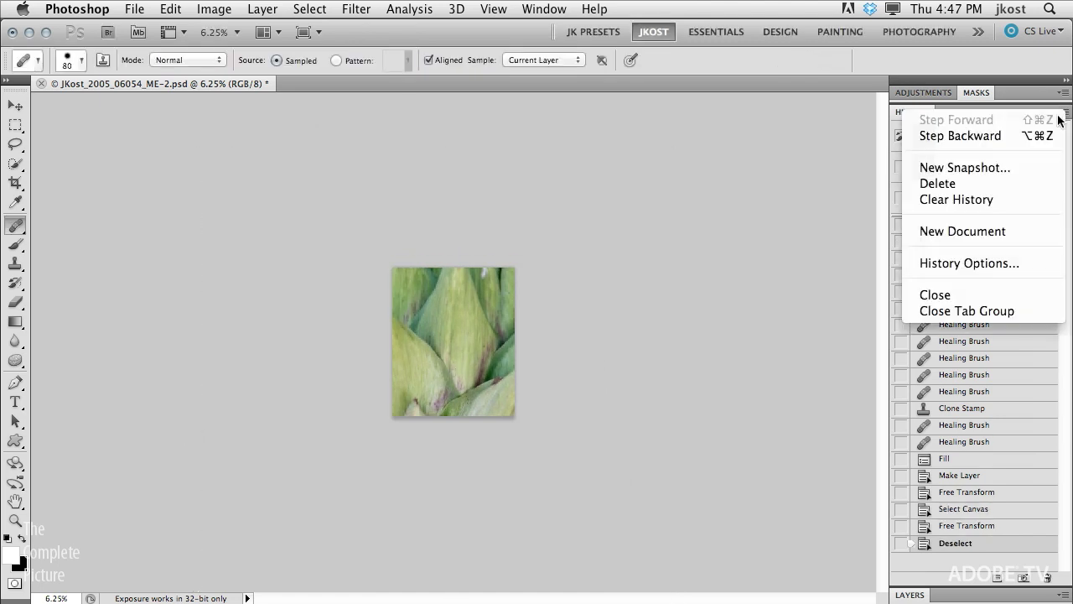
click(998, 169)
click(478, 220)
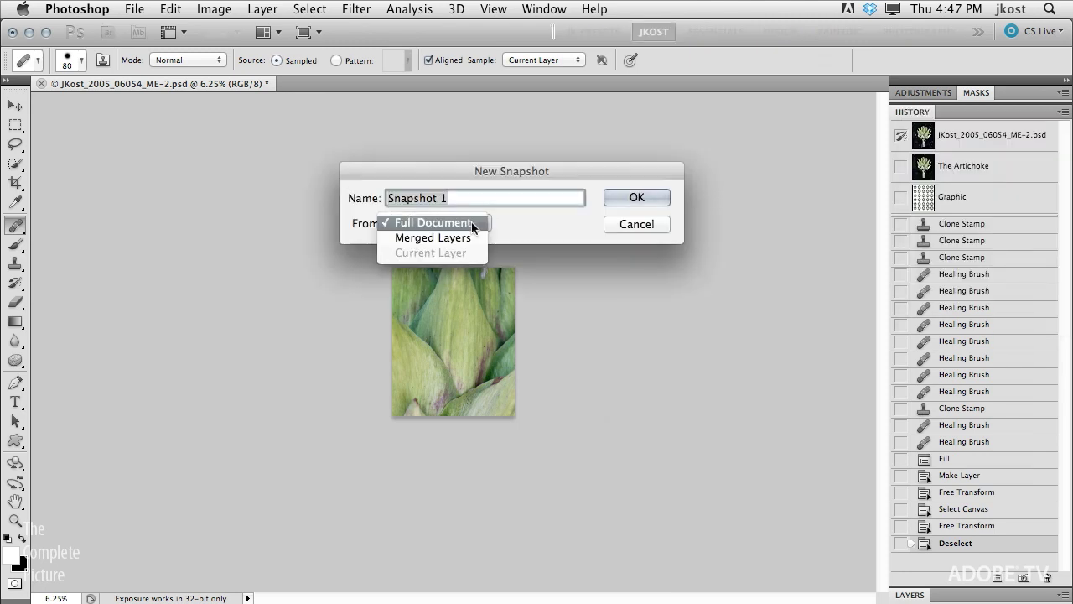
click(469, 236)
text(Tra)
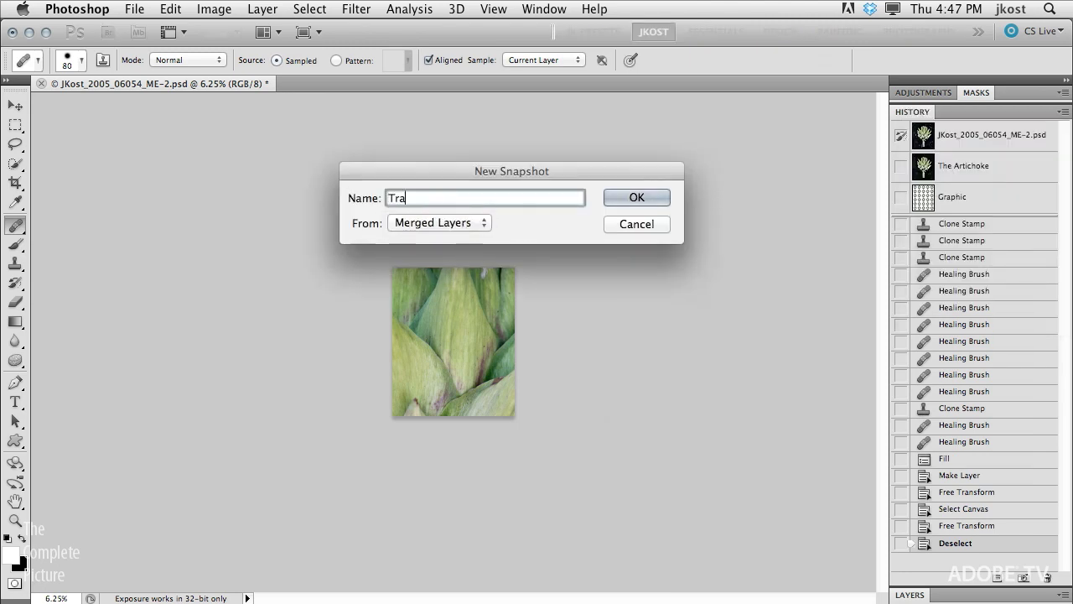
text(nsformed)
click(628, 197)
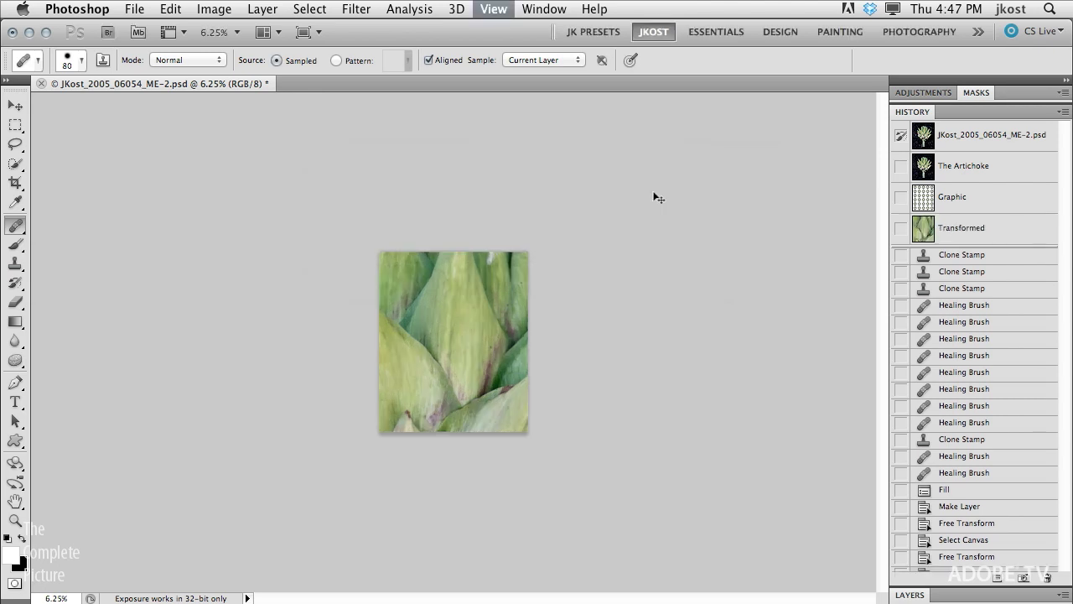
- Compare the "The Artichoke", "Graphic" and "Transformed" snapshots with the image fitted to the screen, ending on "Transformed"
key(super+0)
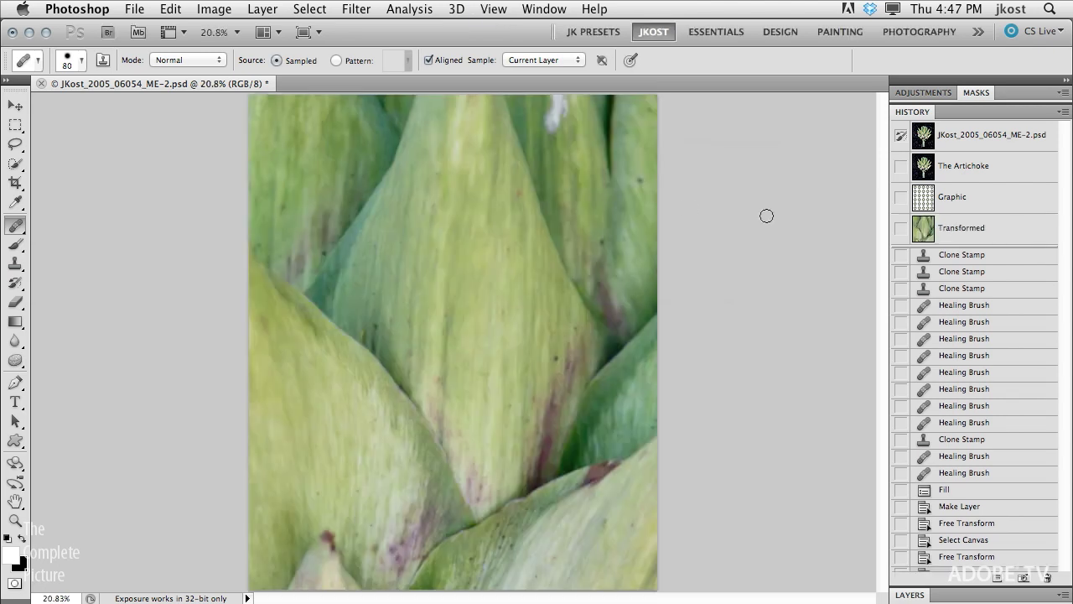
click(968, 168)
click(966, 201)
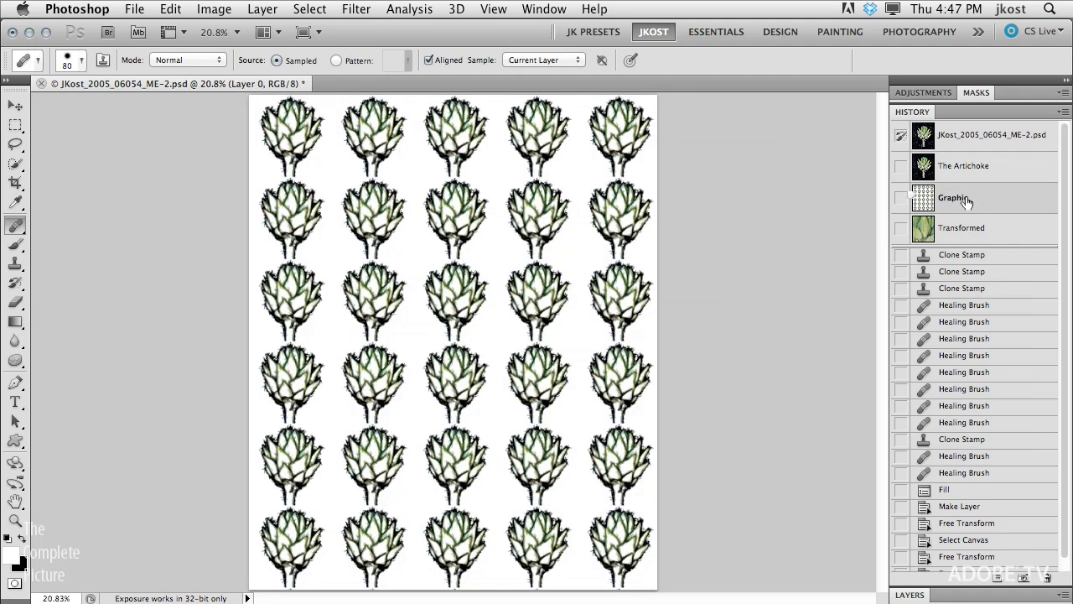
click(973, 234)
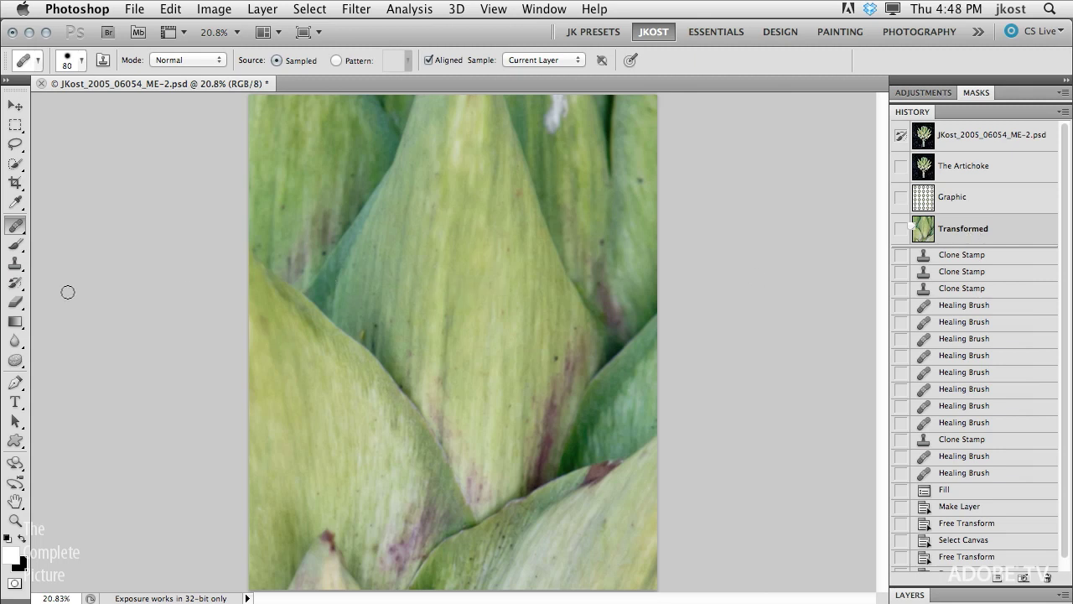
- Choose the History Brush and enlarge its brush size to 900
click(15, 283)
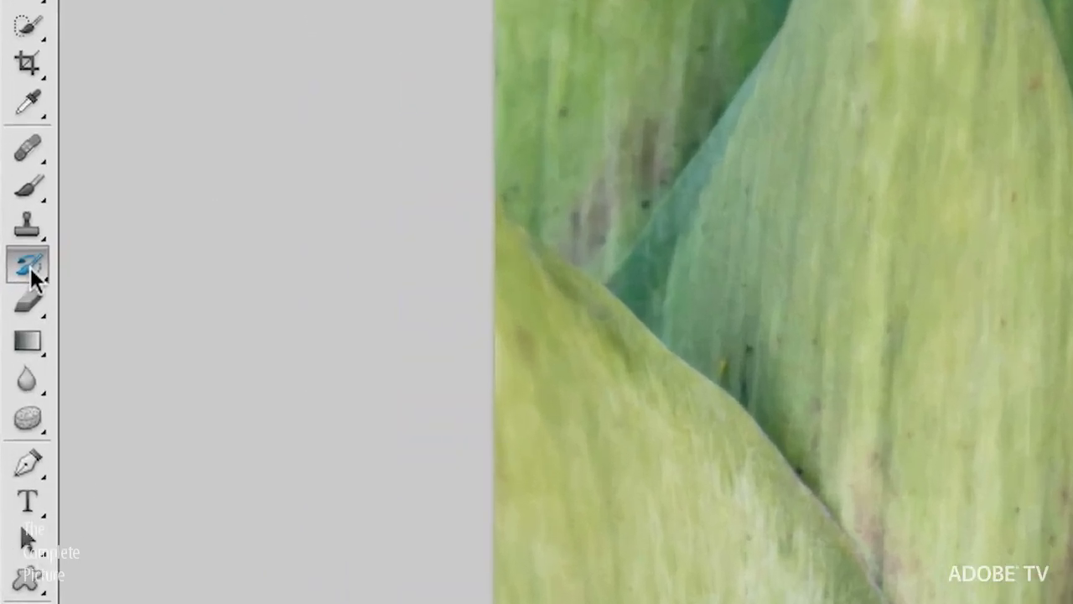
drag(28, 272, 207, 265)
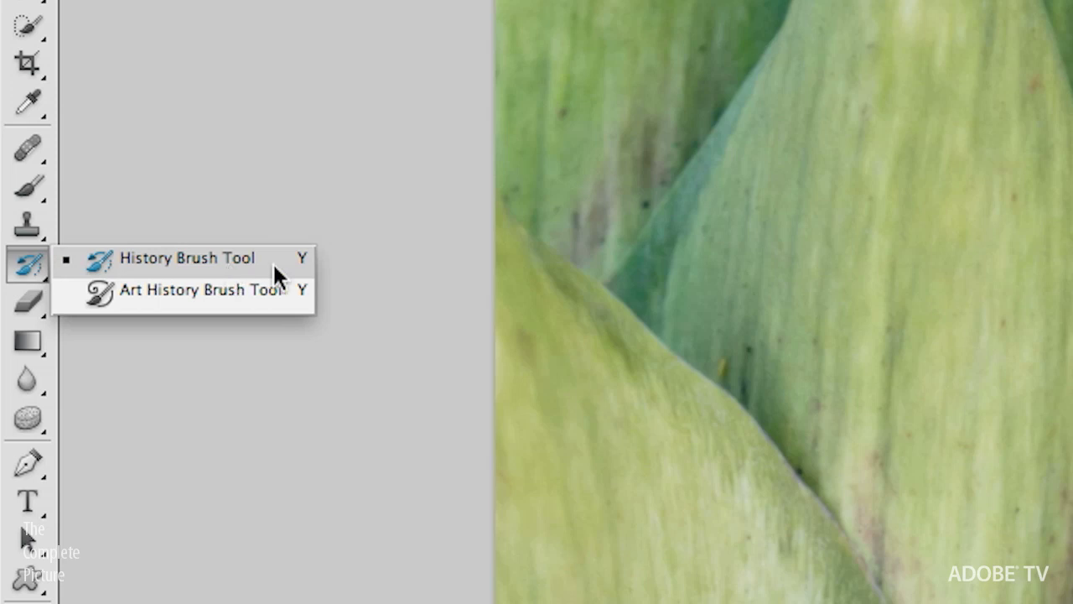
drag(273, 262, 272, 263)
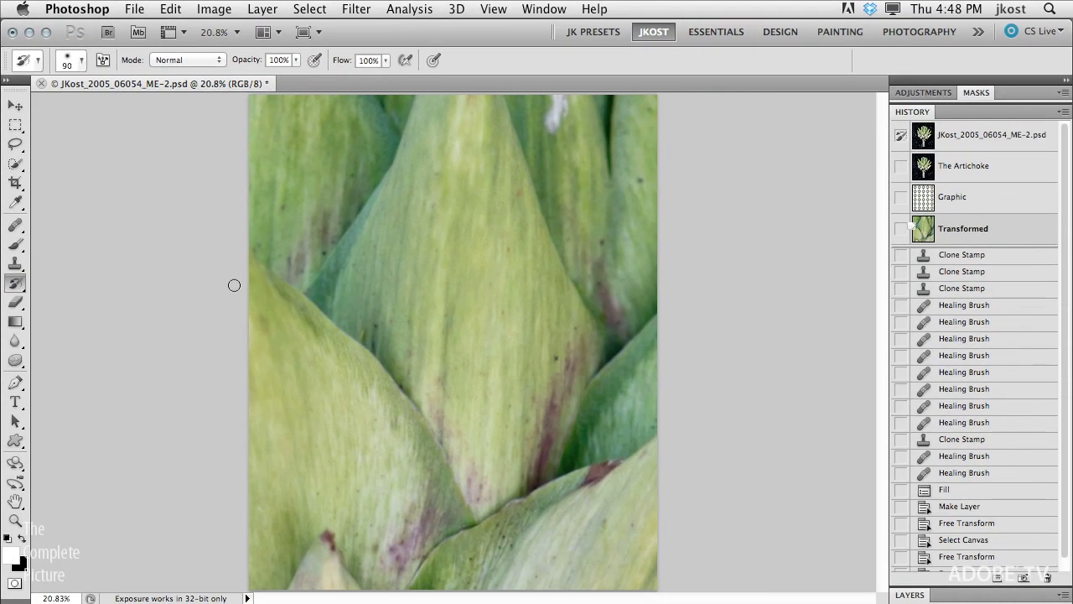
key(bracketright)
key(bracketright)
key(bracketright)
key(bracketright)
key(bracketright)
key(bracketright)
key(bracketright)
key(bracketright)
key(bracketright)
key(bracketright)
key(bracketright)
key(bracketright)
key(bracketright)
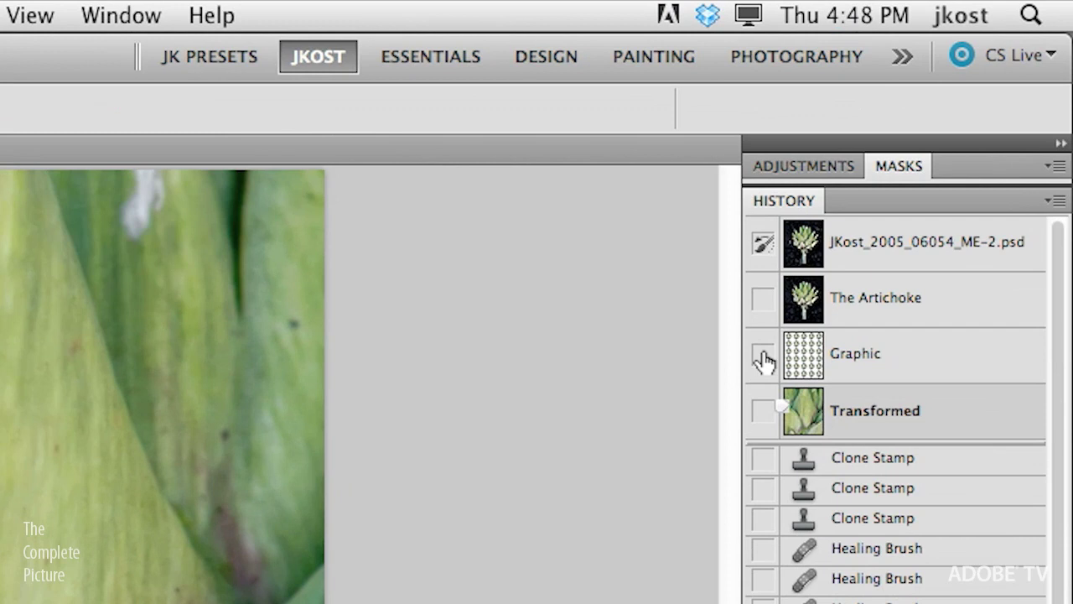
- With "Graphic" as the history source, paint its pattern over most of "The Artichoke" snapshot image using the History Brush
click(763, 359)
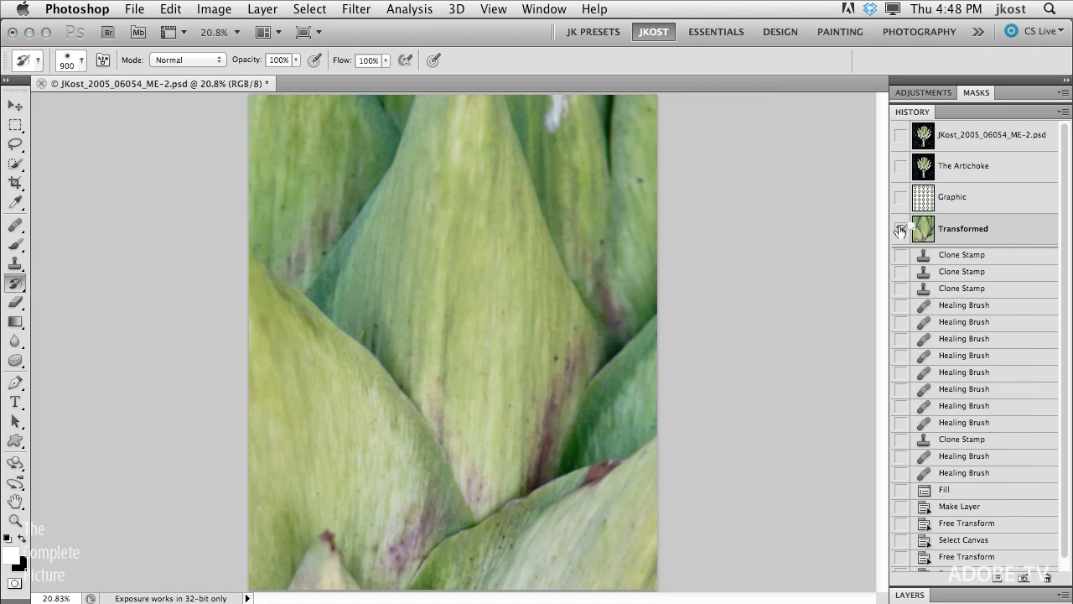
click(901, 197)
click(963, 167)
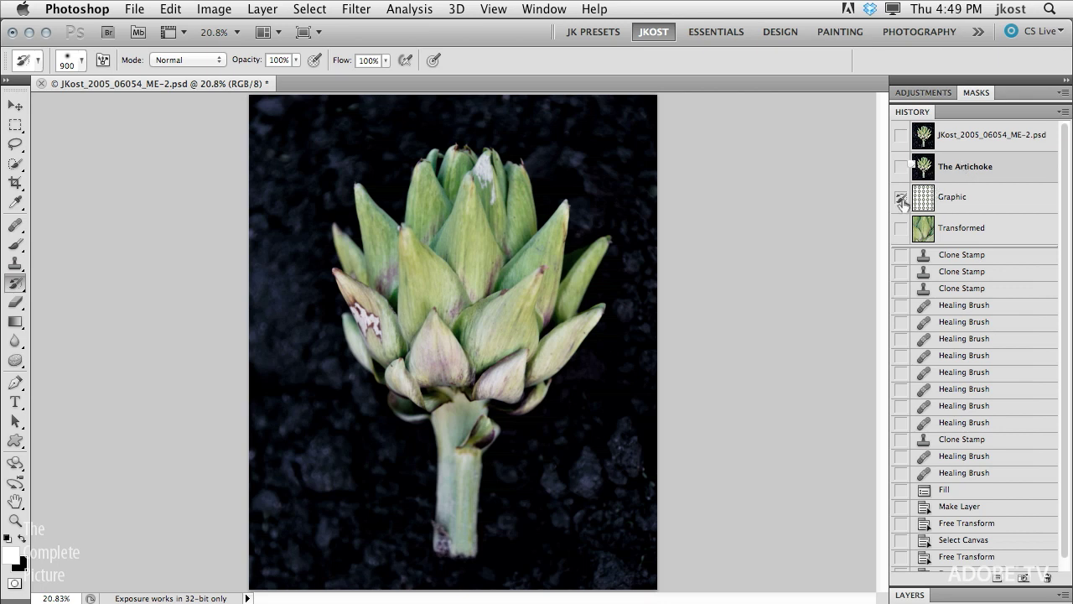
mouse_move(568, 151)
mouse_down()
mouse_move(562, 208)
mouse_move(581, 259)
mouse_move(566, 404)
mouse_move(537, 496)
mouse_move(442, 505)
mouse_move(294, 494)
mouse_move(526, 471)
mouse_move(344, 398)
mouse_move(344, 263)
mouse_move(492, 233)
mouse_move(499, 395)
mouse_move(518, 285)
mouse_up()
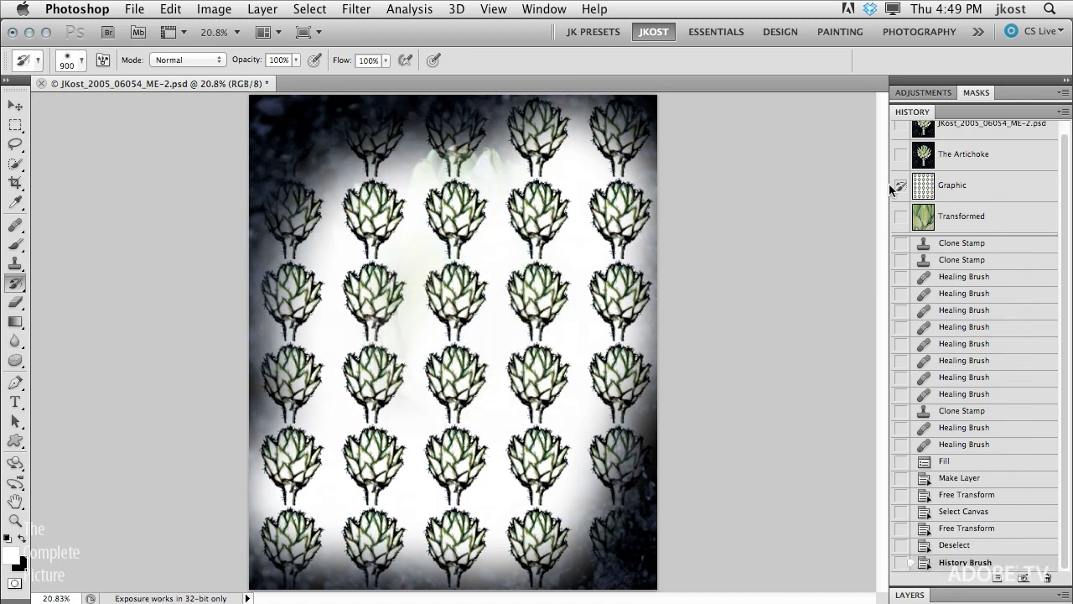
- With the History Brush, restore the central artichoke from "The Artichoke", then paint "Transformed" over the image's lower part and upper-right area
click(902, 156)
mouse_move(482, 227)
mouse_down()
mouse_move(445, 310)
mouse_move(431, 278)
mouse_move(529, 326)
mouse_move(394, 386)
mouse_move(385, 269)
mouse_move(539, 335)
mouse_move(456, 263)
mouse_move(452, 185)
mouse_up()
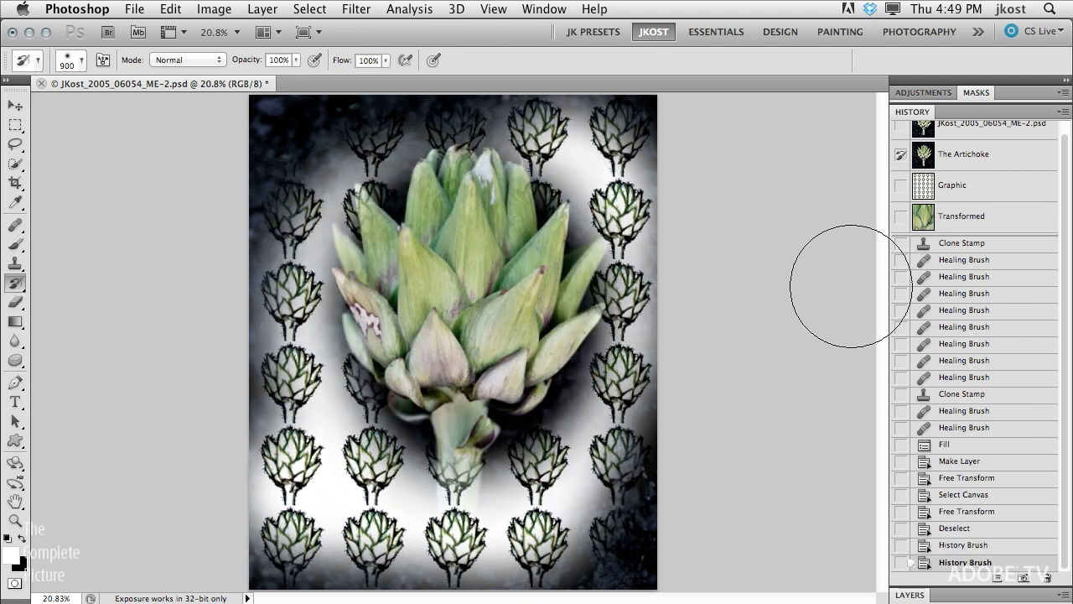
click(901, 216)
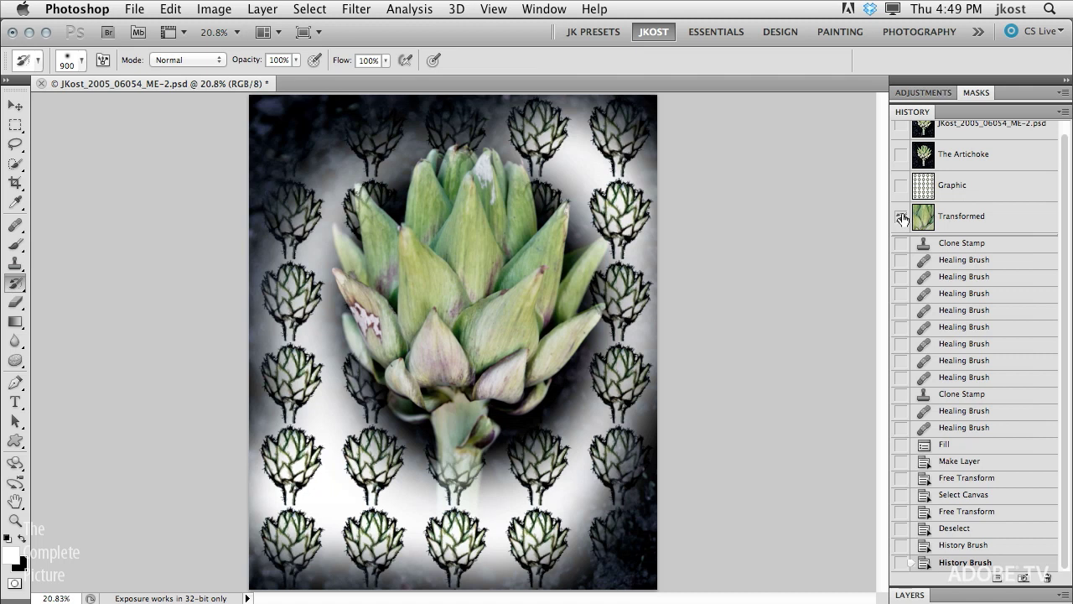
mouse_move(589, 388)
mouse_down()
mouse_move(523, 461)
mouse_move(389, 491)
mouse_move(314, 411)
mouse_move(318, 427)
mouse_move(369, 352)
mouse_up()
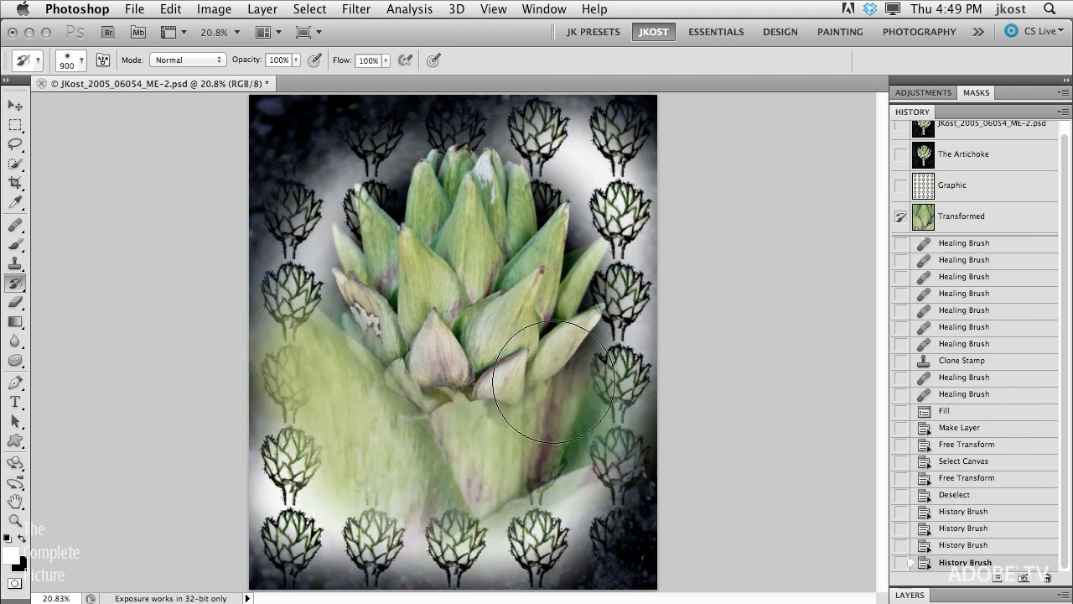
click(589, 223)
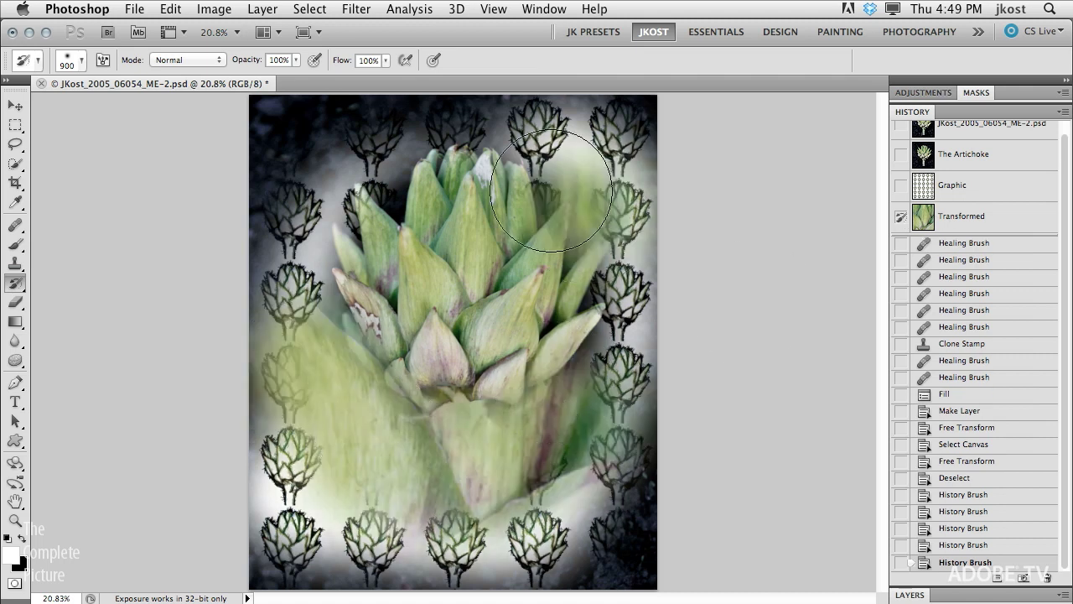
- Lower the History Brush opacity to 38% and paint the "Transformed" snapshot along the image's left side and lower-left area
click(295, 60)
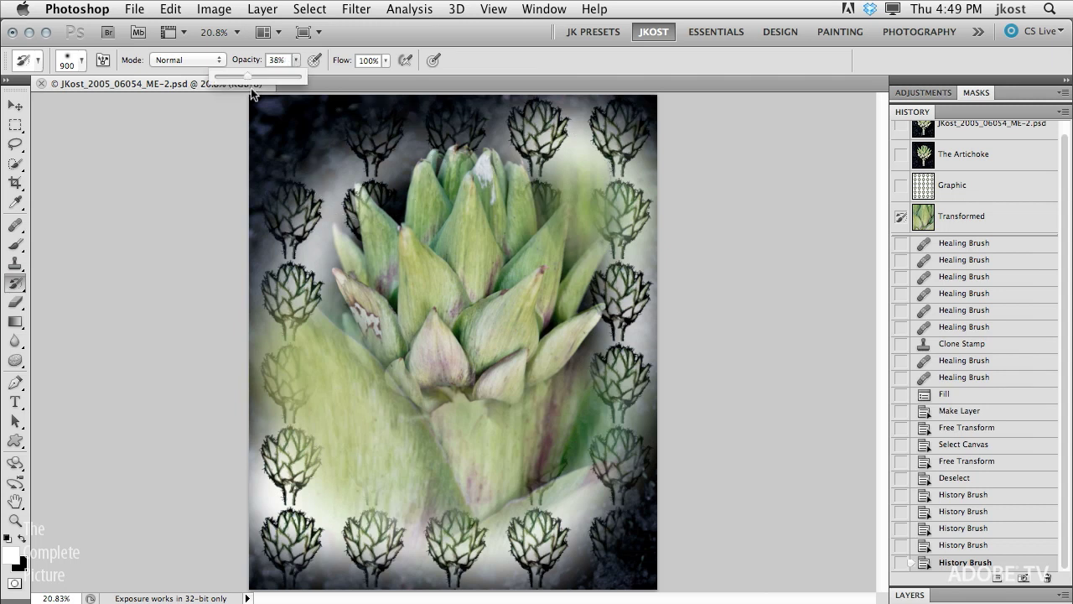
mouse_move(335, 192)
mouse_down()
mouse_move(347, 322)
mouse_move(317, 184)
mouse_move(294, 226)
mouse_up()
mouse_move(289, 452)
mouse_down()
mouse_move(301, 503)
mouse_move(354, 546)
mouse_move(395, 539)
mouse_move(323, 490)
mouse_up()
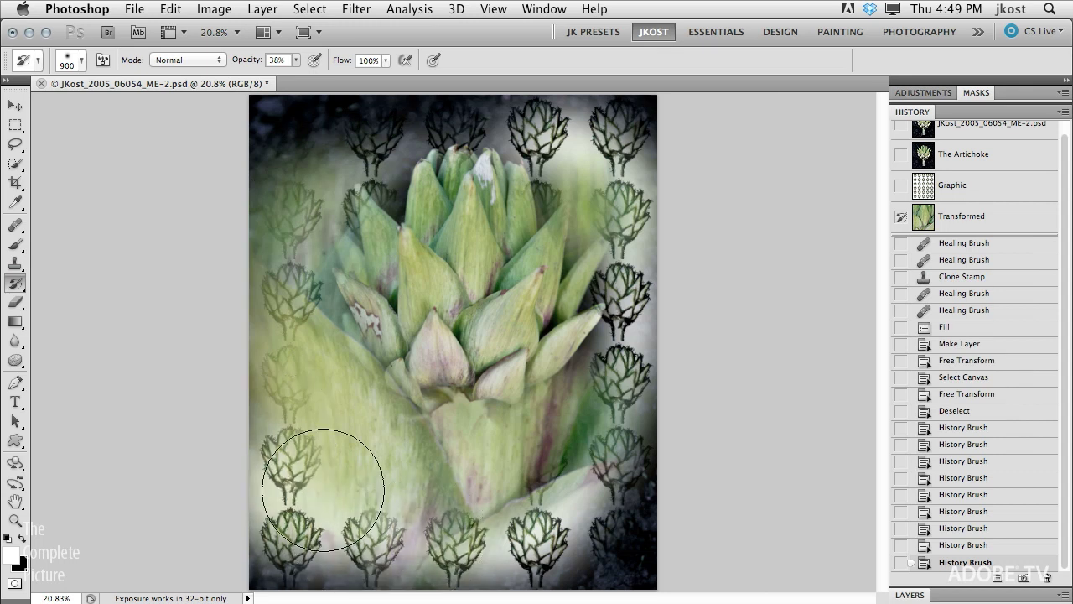
- With "Graphic" as the history source, paint its pattern at 38% opacity over the central artichoke and its base
click(900, 185)
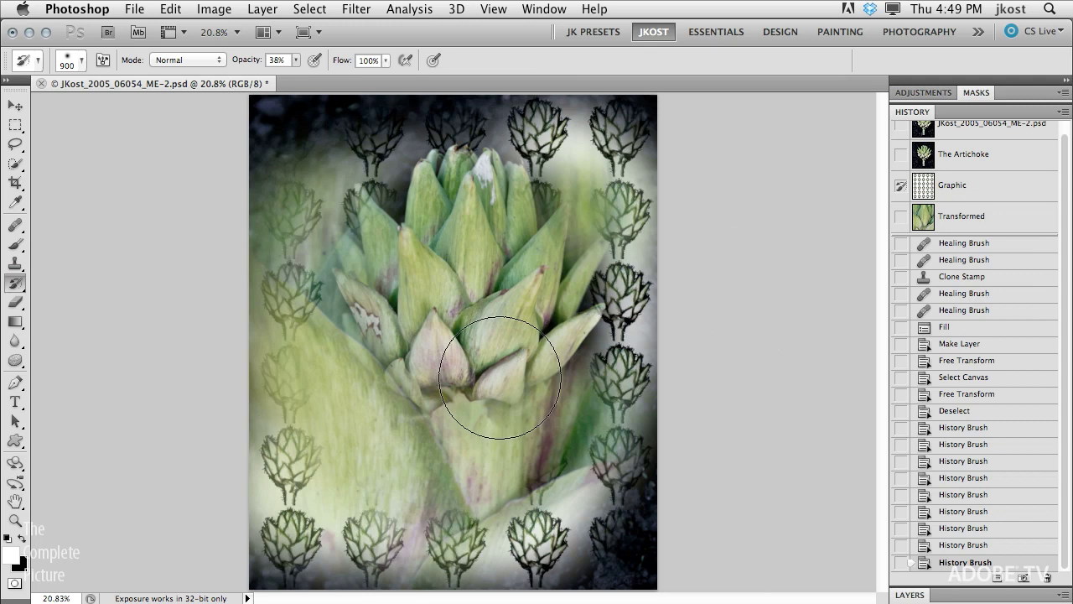
mouse_move(424, 379)
mouse_down()
mouse_move(431, 372)
mouse_move(401, 357)
mouse_up()
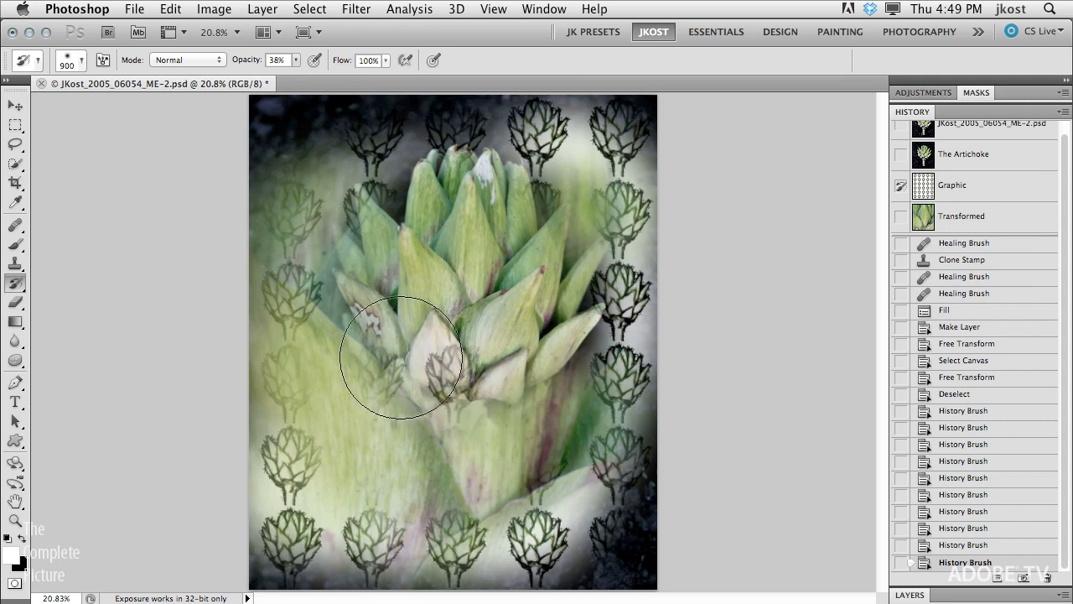
click(381, 387)
click(523, 427)
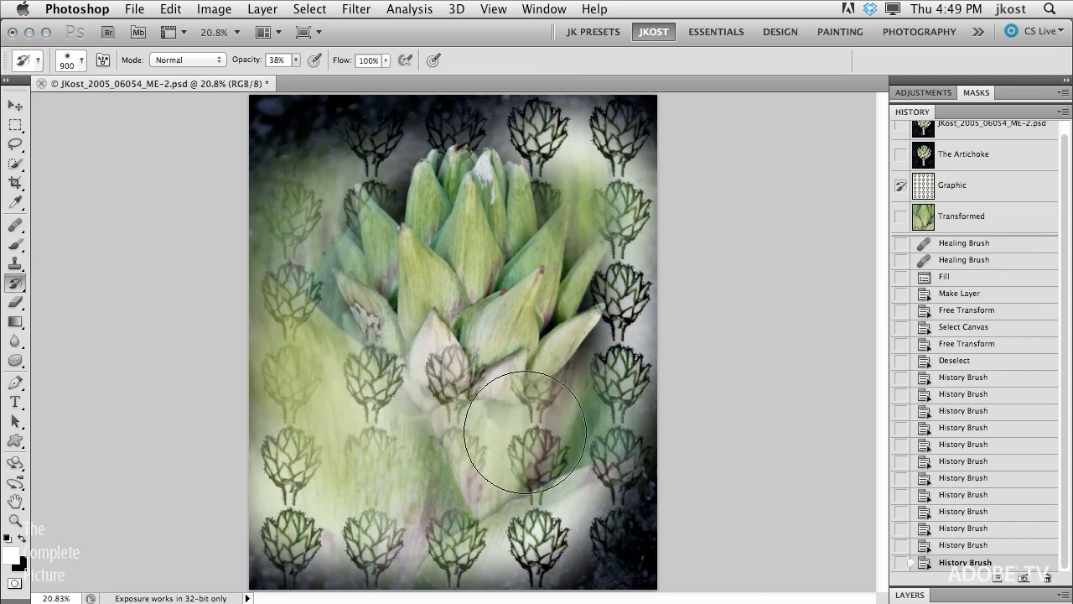
click(491, 306)
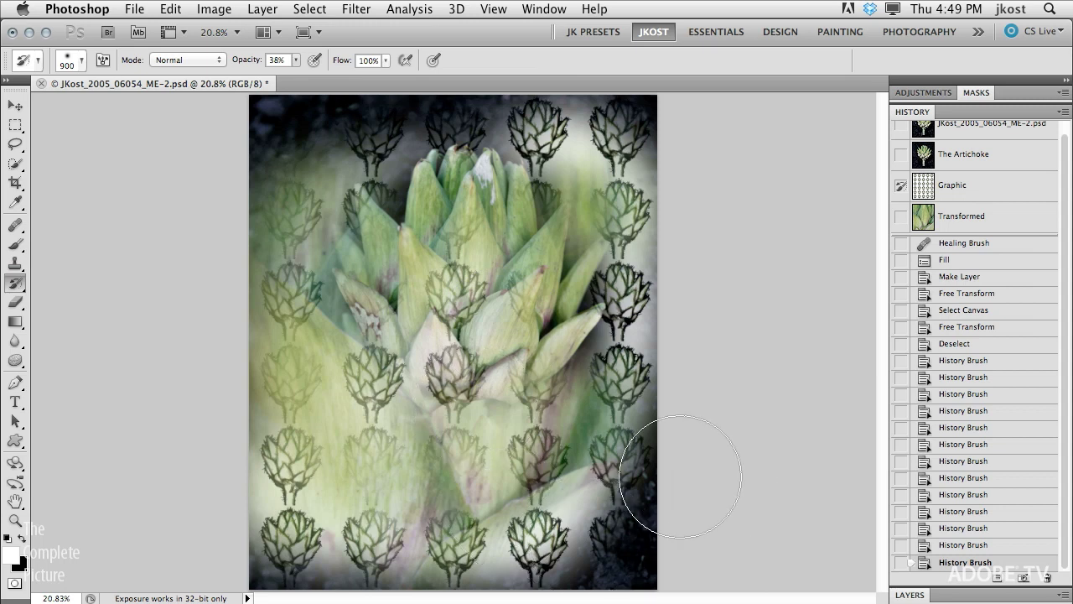
- Compare the painted blend with "The Artichoke" snapshot, ending on the latest History Brush state
click(946, 155)
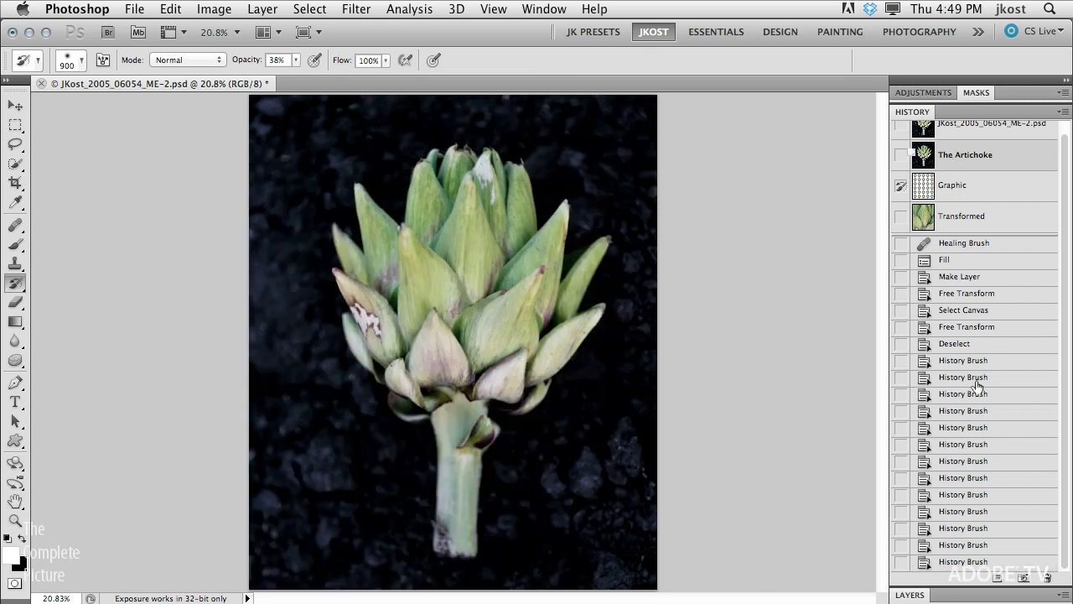
click(966, 561)
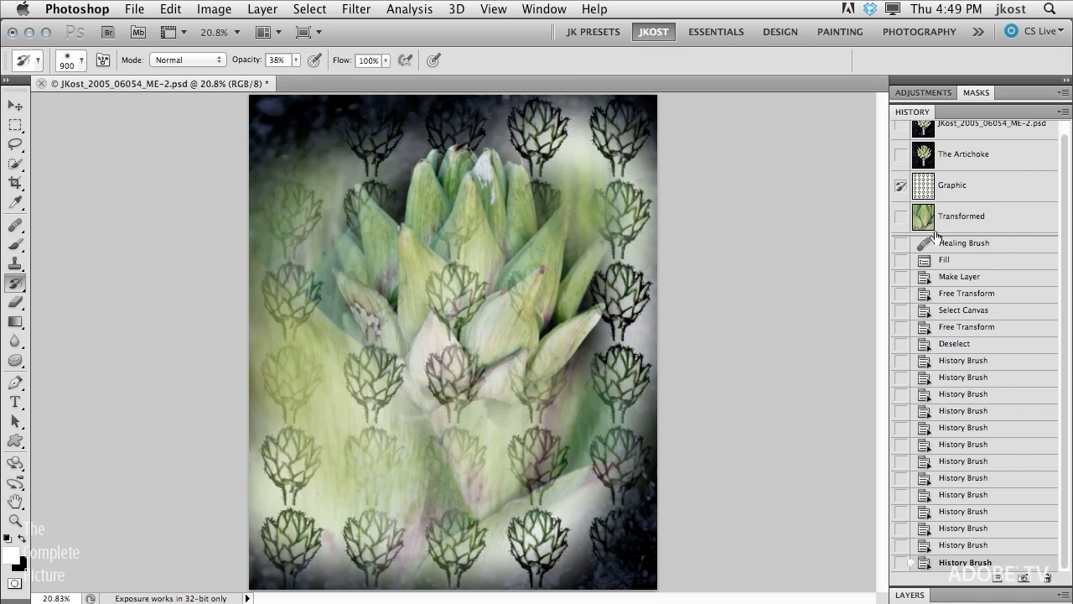
- Paint "The Artichoke" around the image's edges at 38% opacity, then strengthen the "Graphic" pattern down the centre with the History Brush
click(901, 154)
mouse_move(662, 503)
mouse_down()
mouse_move(671, 553)
mouse_move(507, 549)
mouse_move(227, 570)
mouse_move(512, 562)
mouse_up()
click(227, 574)
drag(228, 498, 227, 168)
drag(228, 284, 222, 587)
mouse_move(699, 206)
mouse_down()
mouse_move(695, 475)
mouse_move(695, 268)
mouse_move(593, 104)
mouse_move(545, 99)
mouse_move(599, 108)
mouse_move(634, 143)
mouse_move(674, 515)
mouse_move(702, 372)
mouse_move(695, 555)
mouse_move(392, 565)
mouse_move(288, 556)
mouse_move(283, 355)
mouse_move(240, 221)
mouse_move(254, 319)
mouse_up()
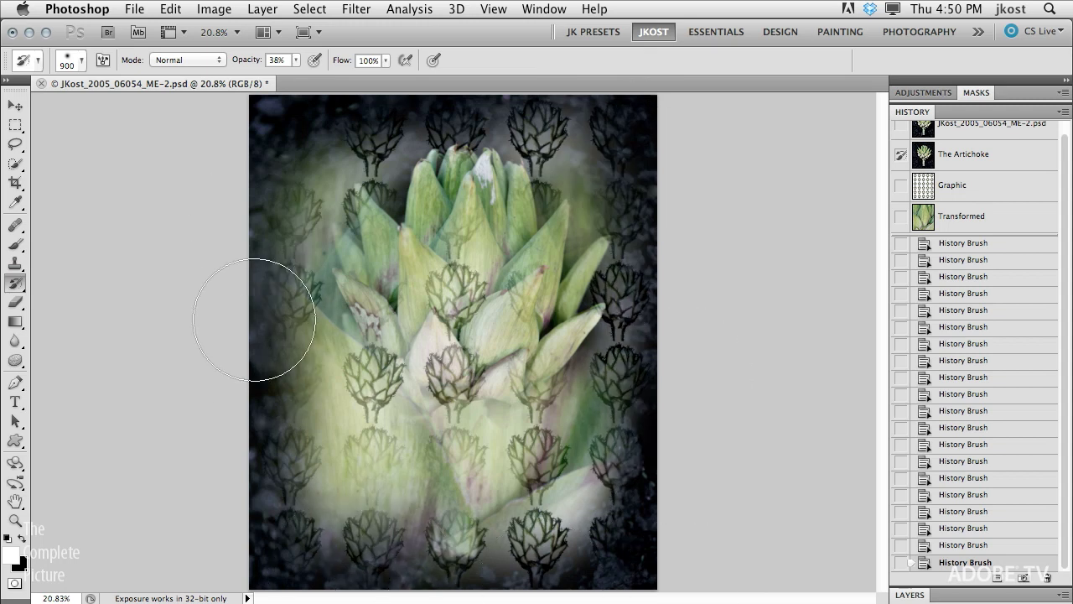
click(901, 186)
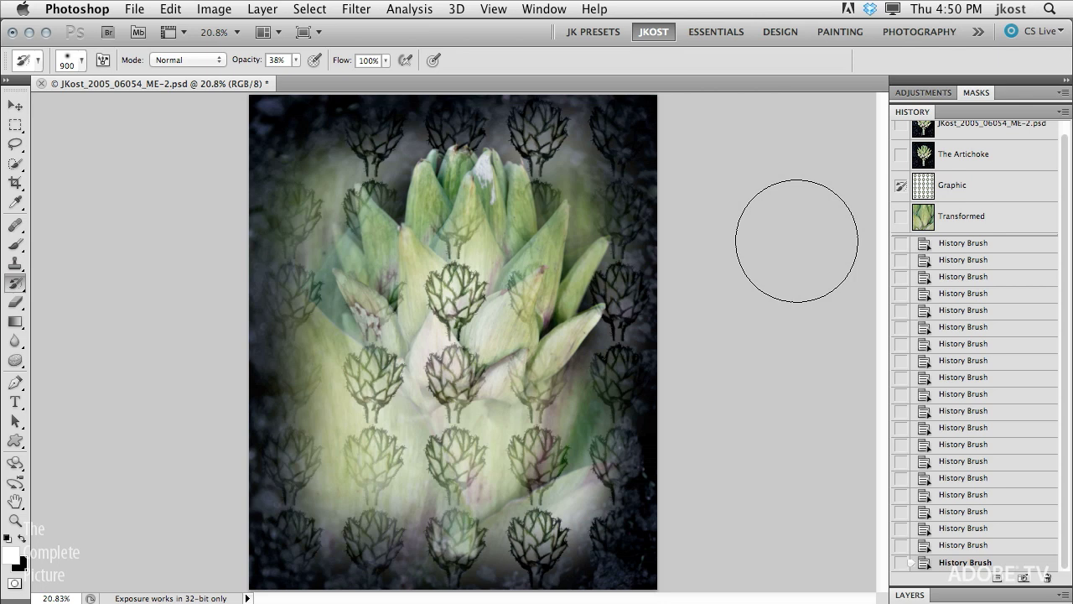
- Create a history snapshot named "Composite" from Merged Layers
alt+click(1023, 578)
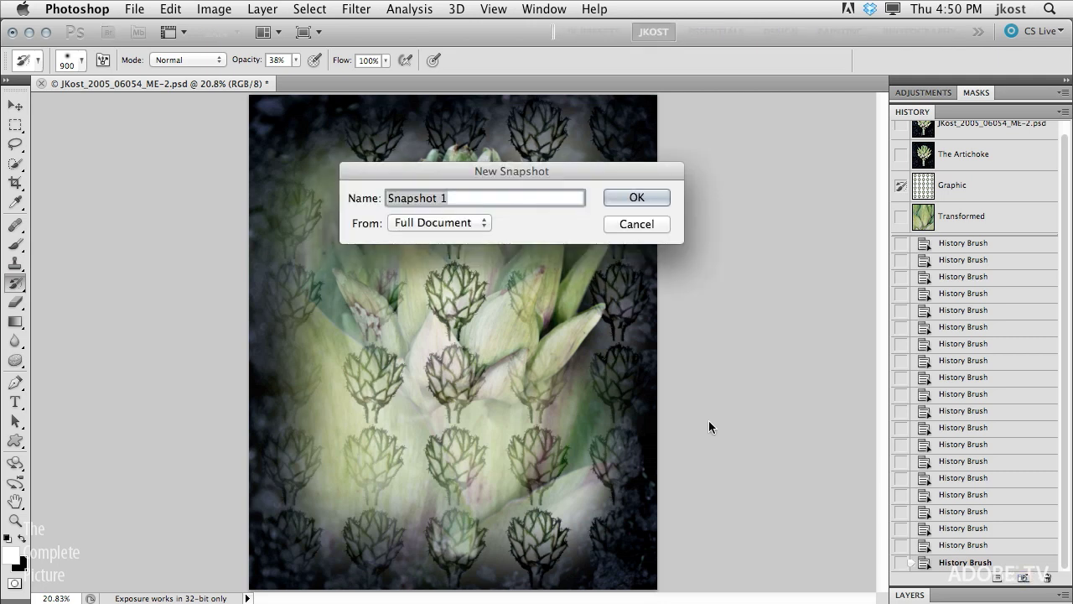
text(Composite)
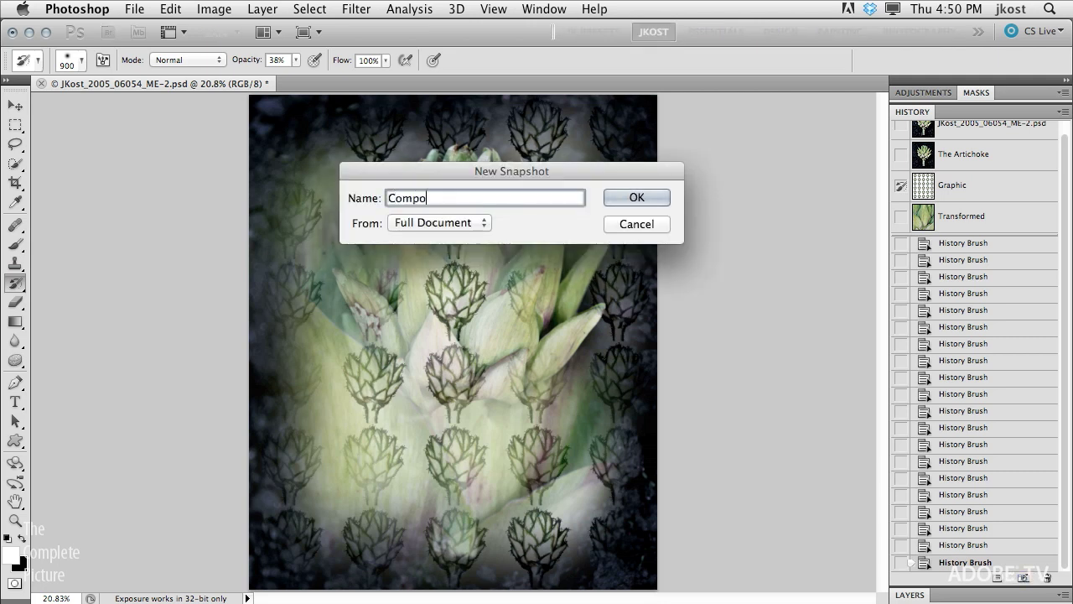
click(459, 223)
click(442, 239)
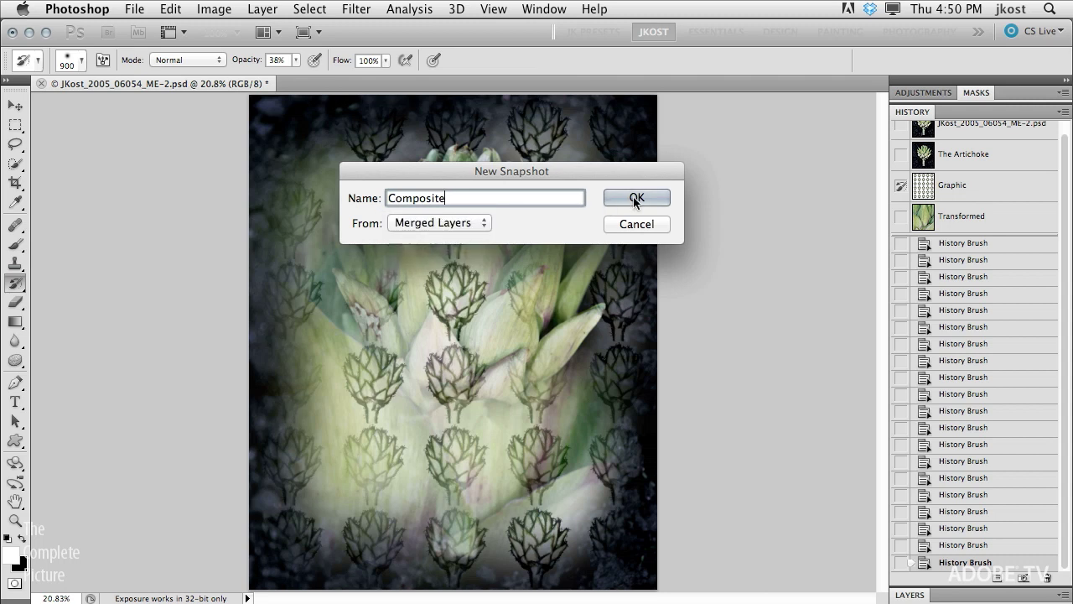
click(634, 197)
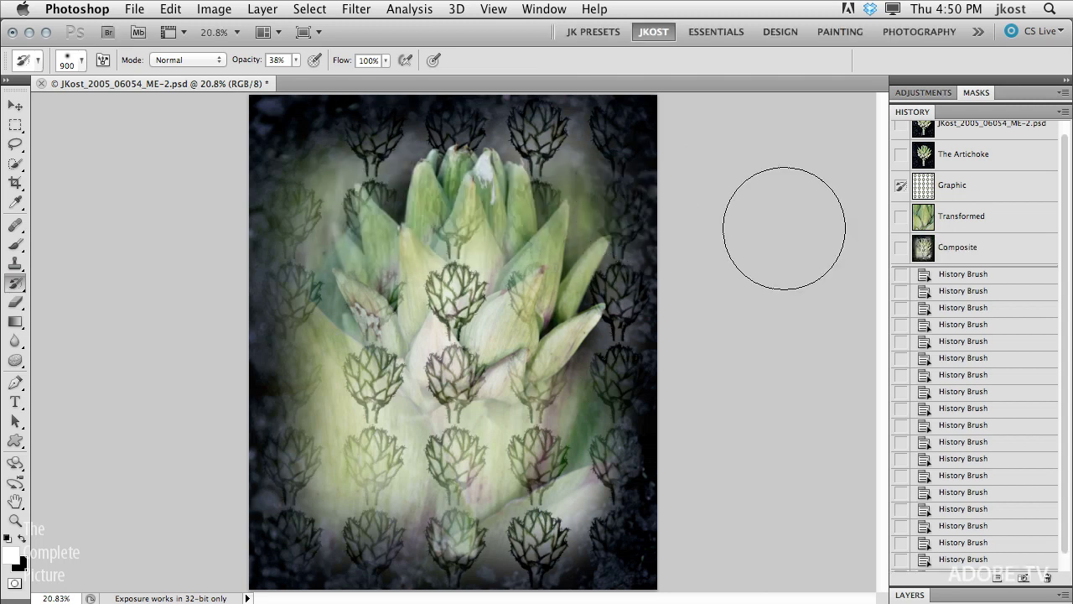
- Compare "The Artichoke" snapshot with the original opening snapshot of the document, ending on the original
scroll(956, 198, up, 1)
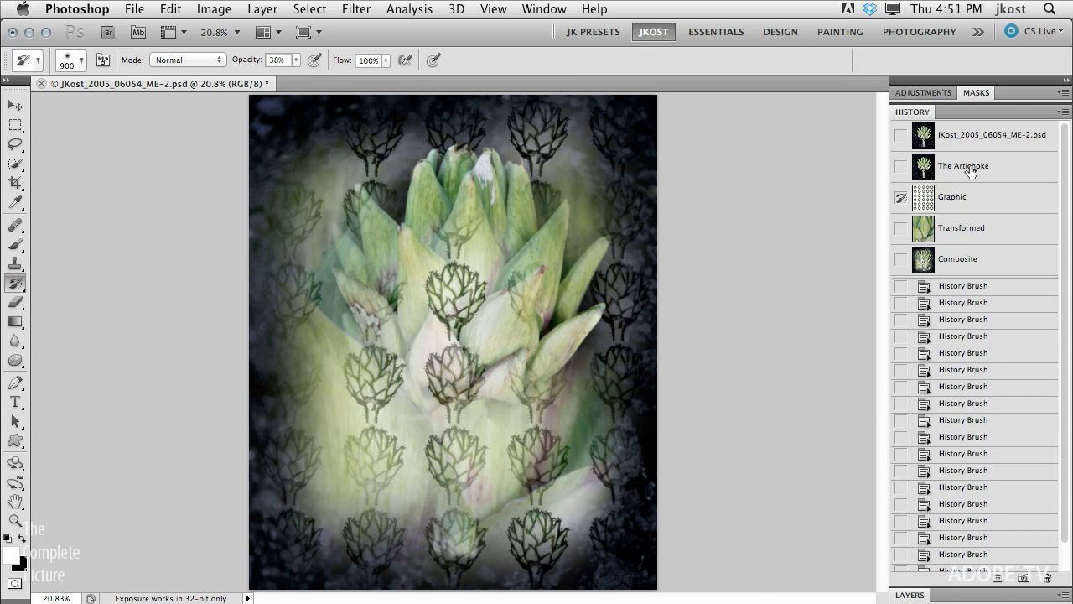
click(970, 167)
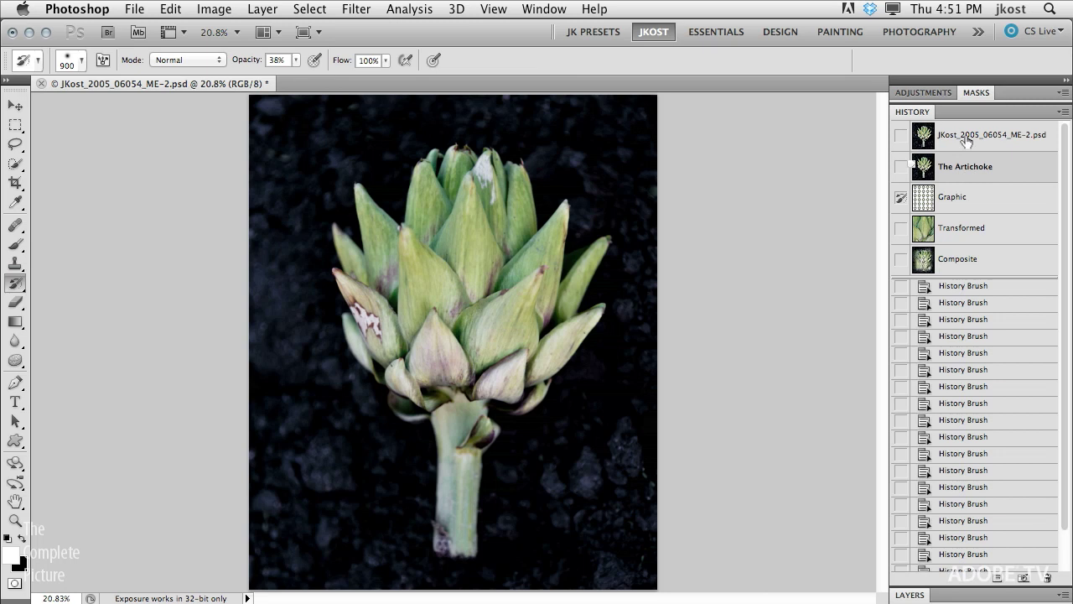
click(966, 141)
click(967, 168)
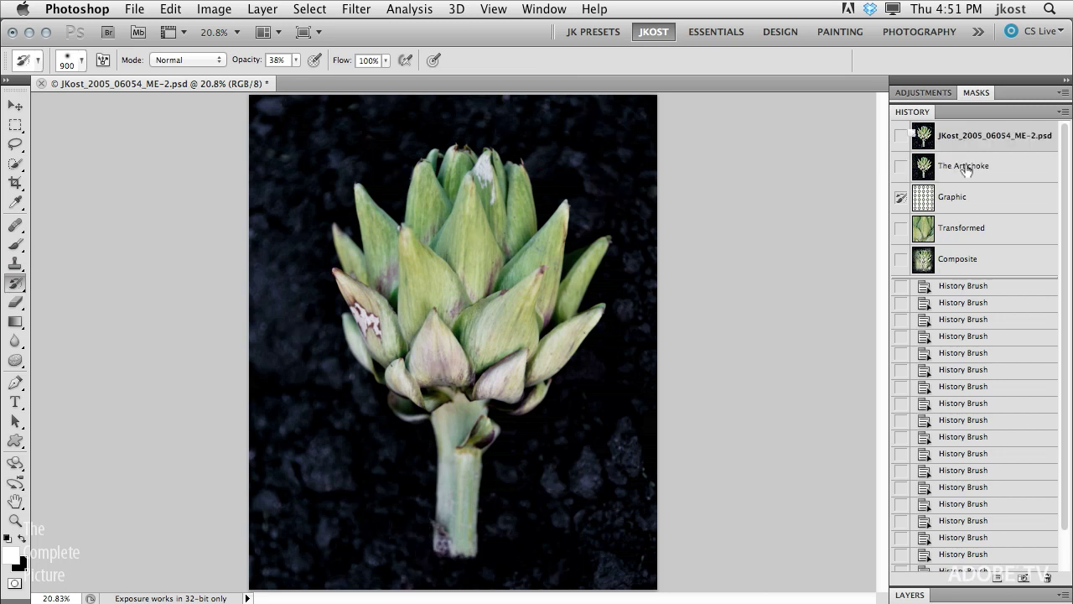
click(967, 136)
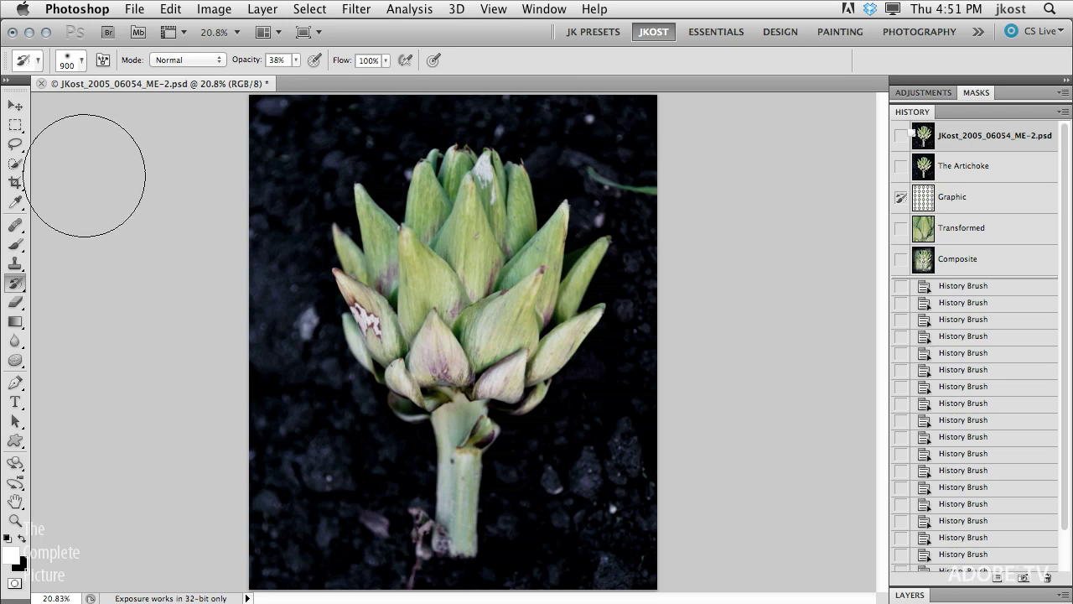
- Return to "The Artichoke" snapshot and lasso the background area at the image's upper right, where the green stem was retouched out
click(15, 145)
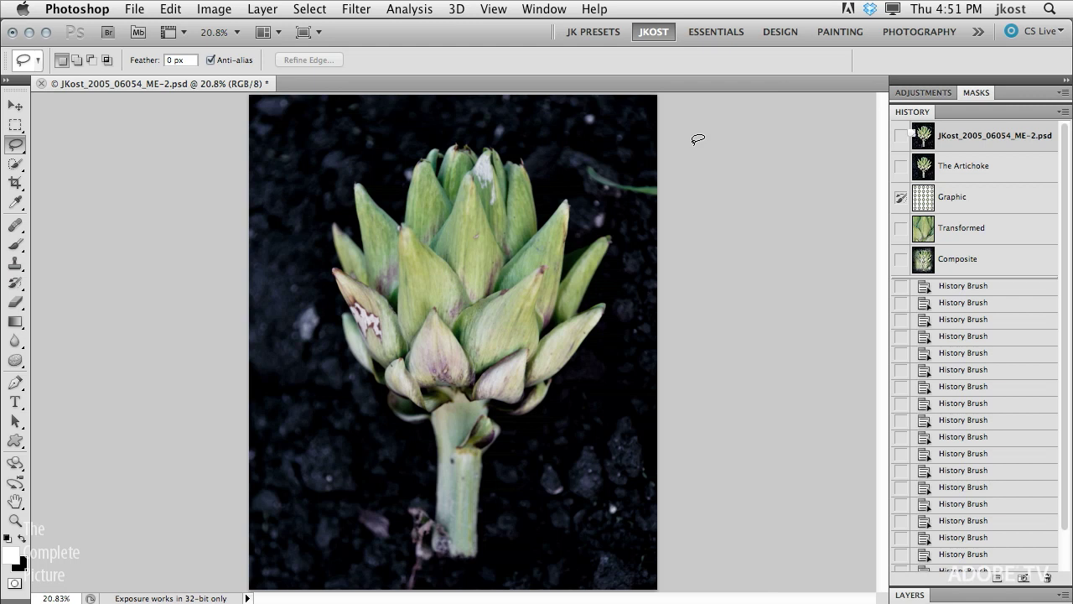
click(966, 166)
mouse_move(682, 174)
mouse_down()
mouse_move(612, 154)
mouse_move(566, 154)
mouse_move(587, 188)
mouse_move(638, 228)
mouse_move(674, 190)
mouse_move(670, 165)
mouse_up()
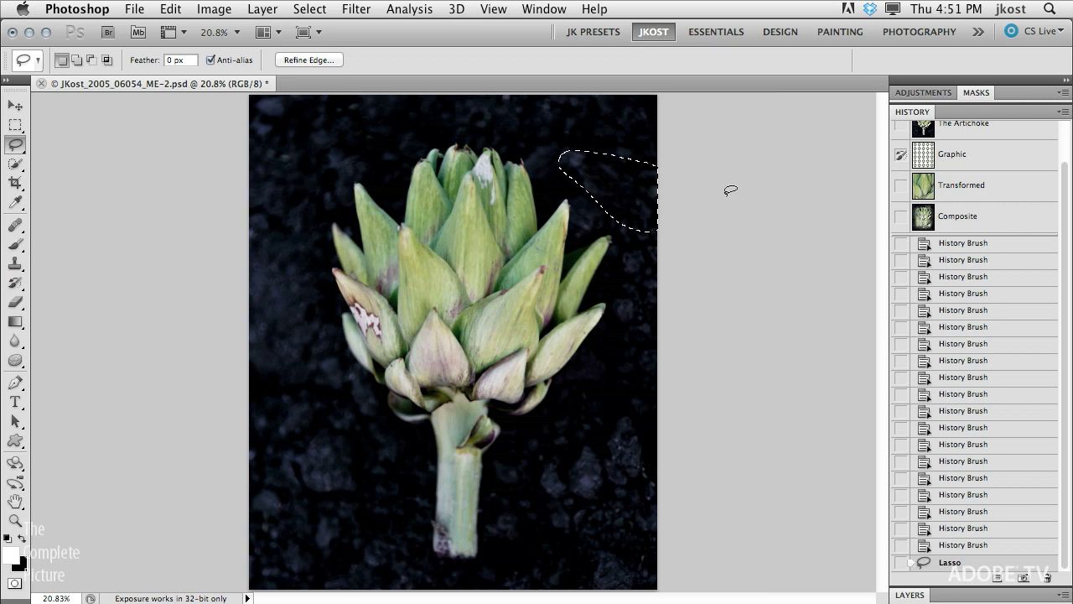
- Set the original opening snapshot as the history source, fill the selection with History at Normal mode and 100% opacity, and deselect
scroll(926, 189, up, 1)
scroll(926, 190, up, 1)
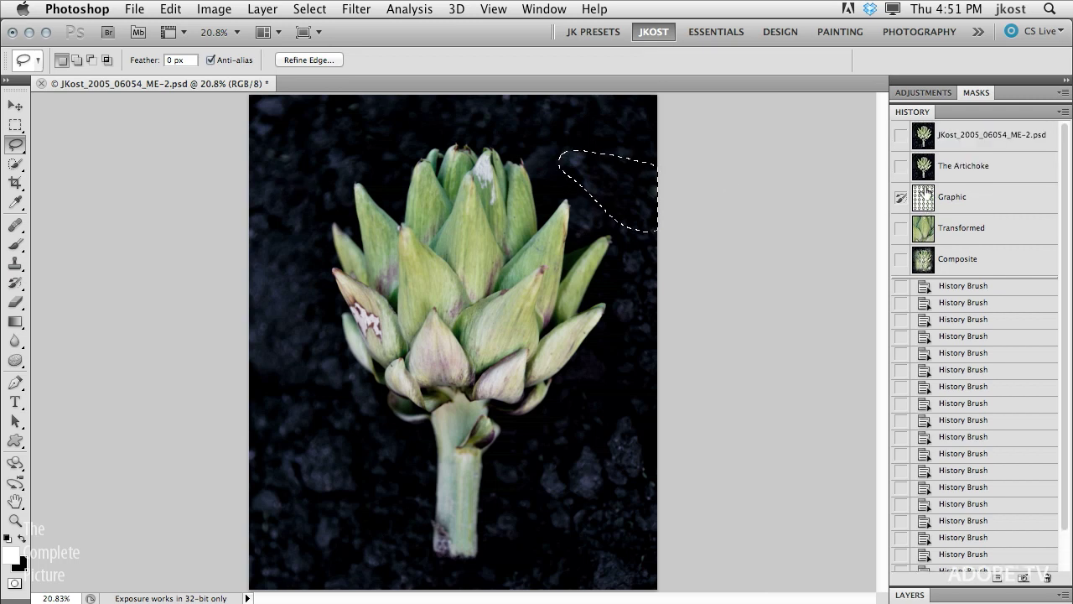
click(900, 136)
click(171, 10)
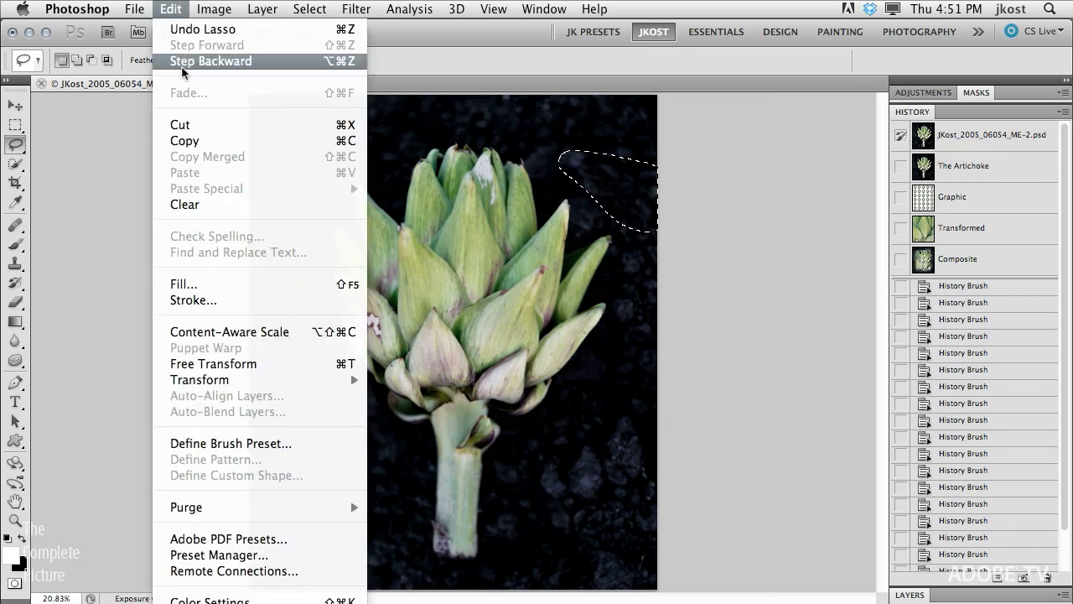
click(216, 285)
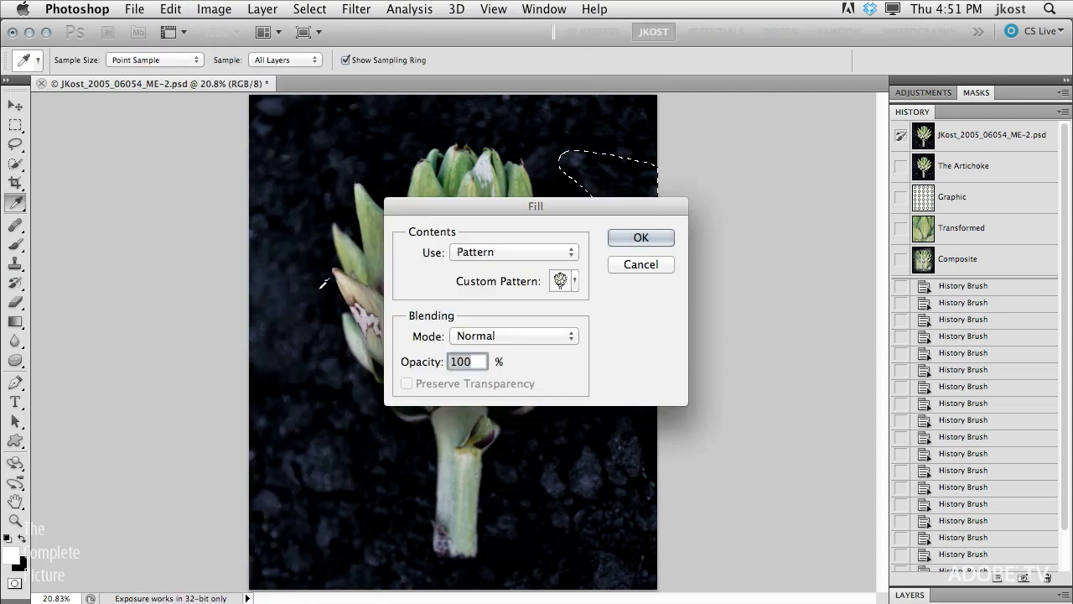
click(493, 252)
click(495, 267)
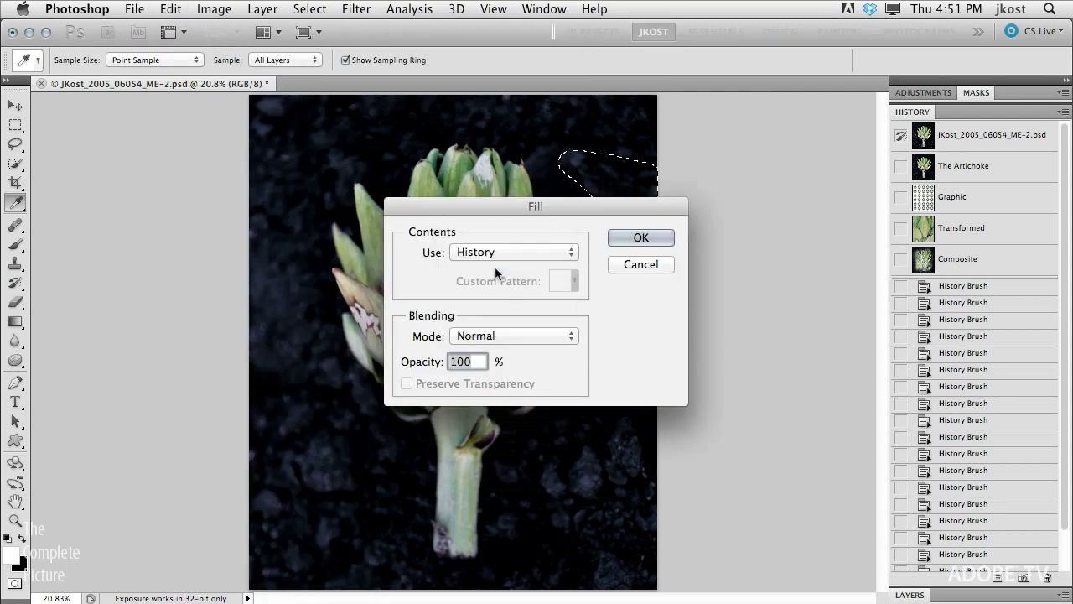
click(641, 237)
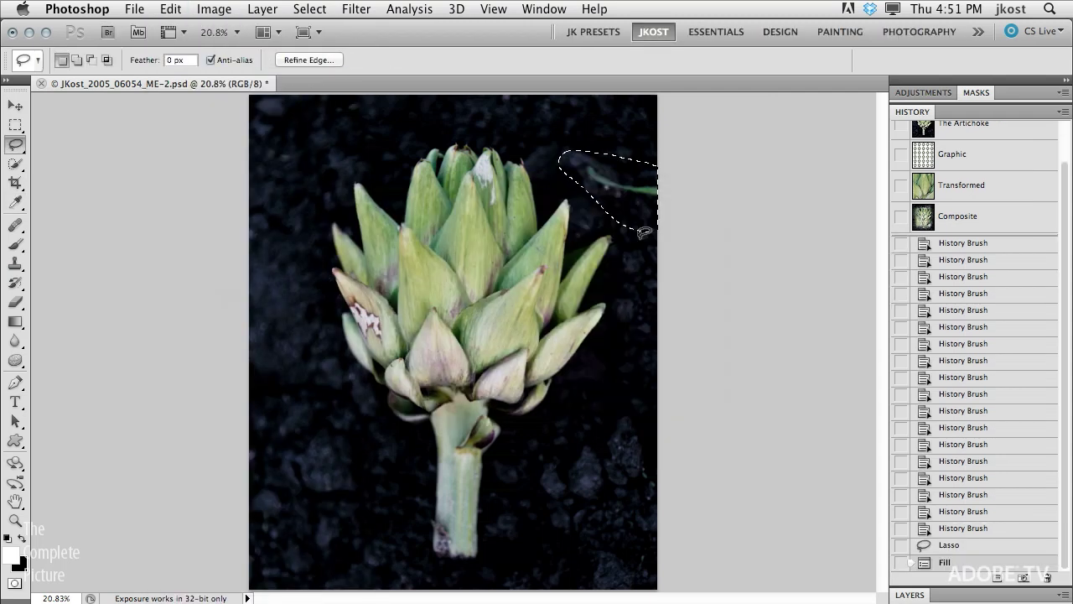
key(super+d)
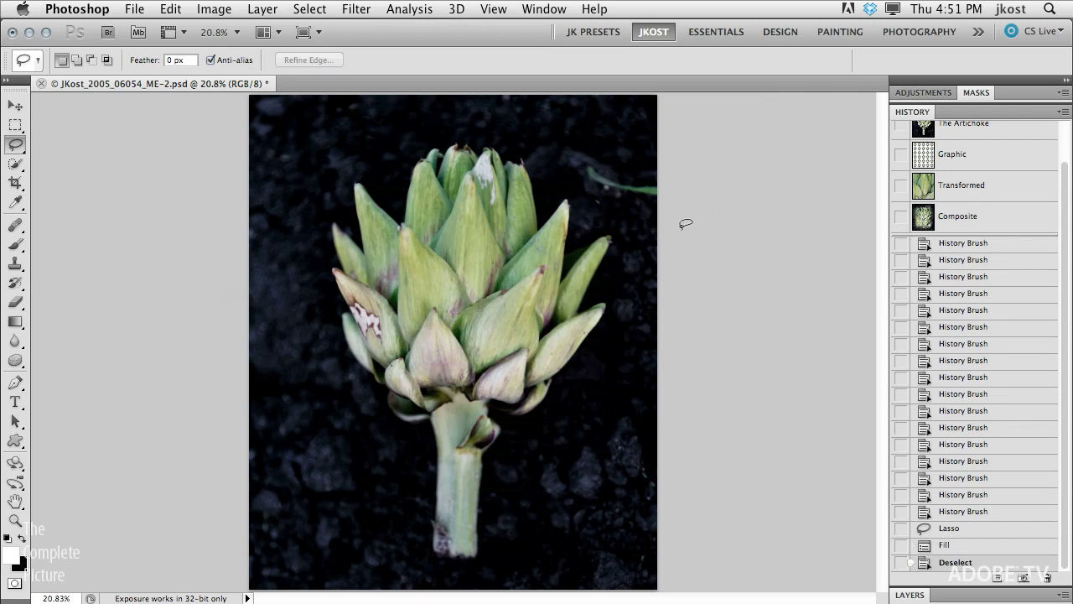